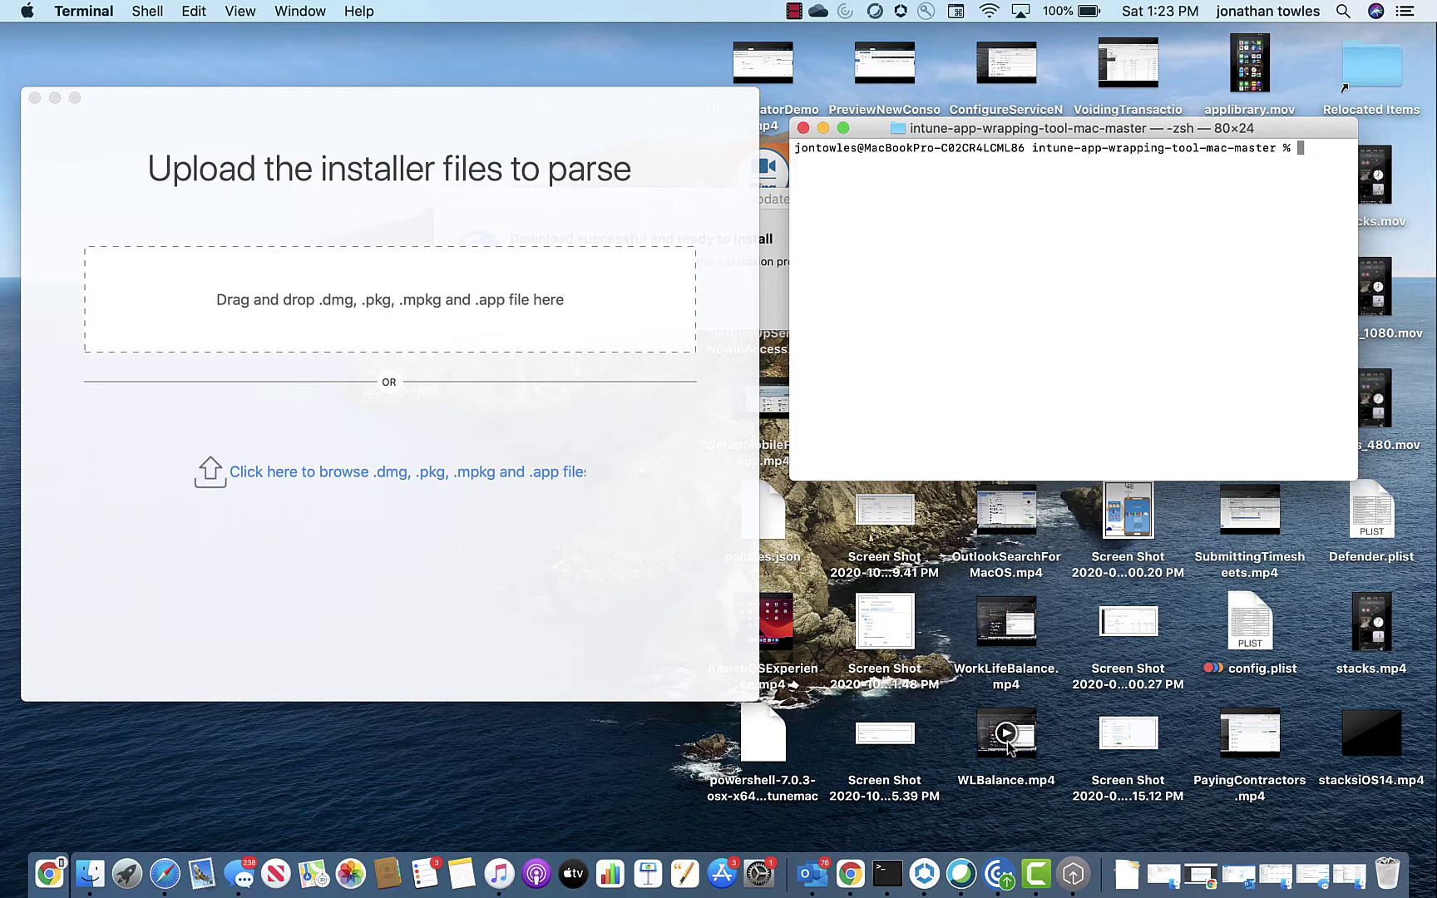
Step: Recall the earlier 'chmod +x IntuneAppUtil' command from shell history and run it to make the tool executable
key("Up")
key("Up")
key("Up")
key("Up")
key("Up")
key("Up")
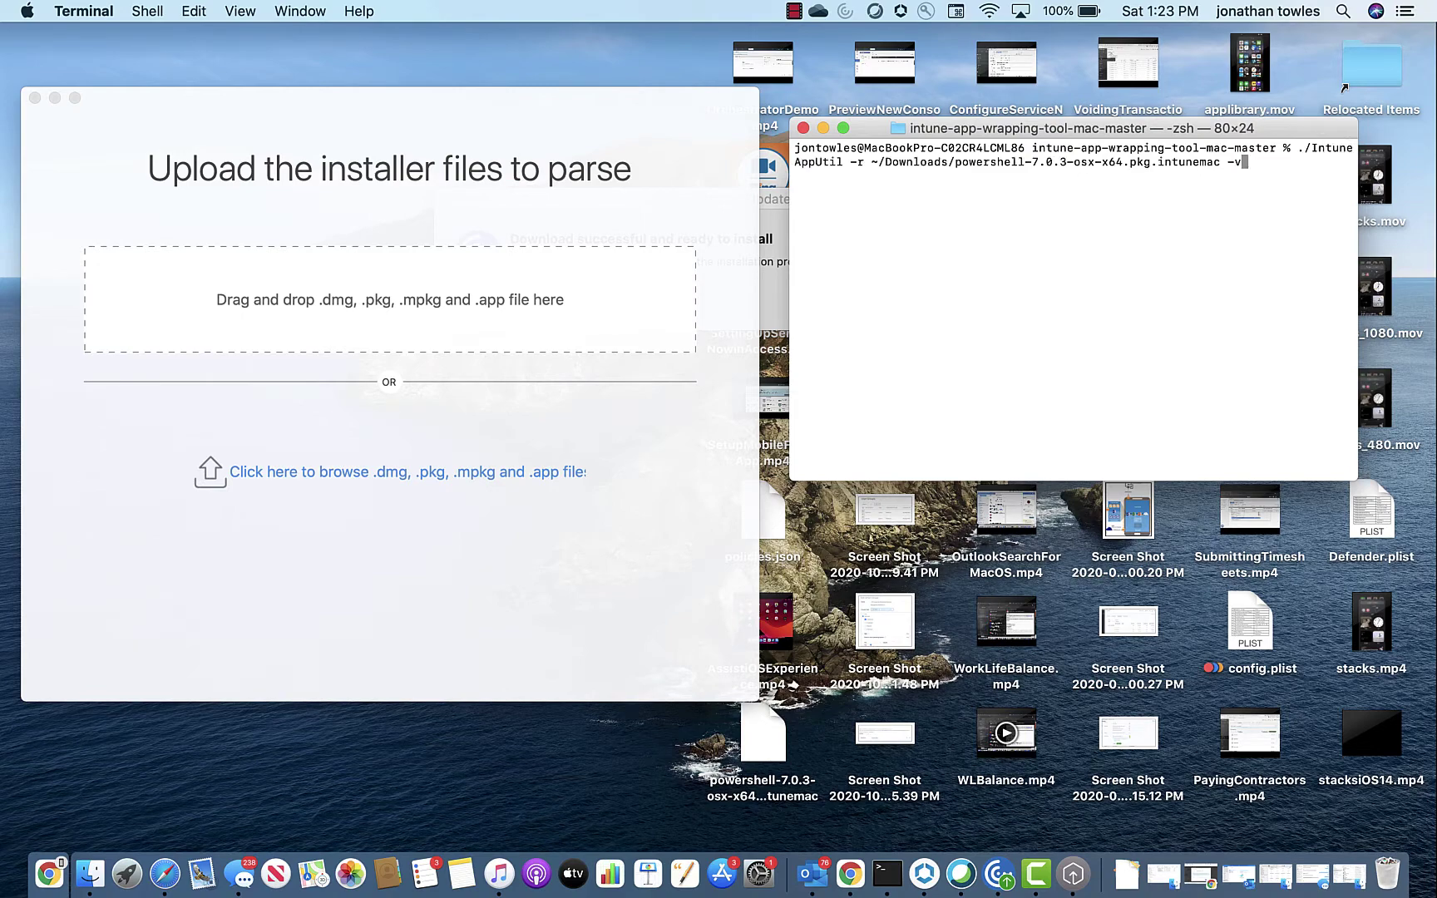
key("Up")
key("Up")
key("Up")
key("Up")
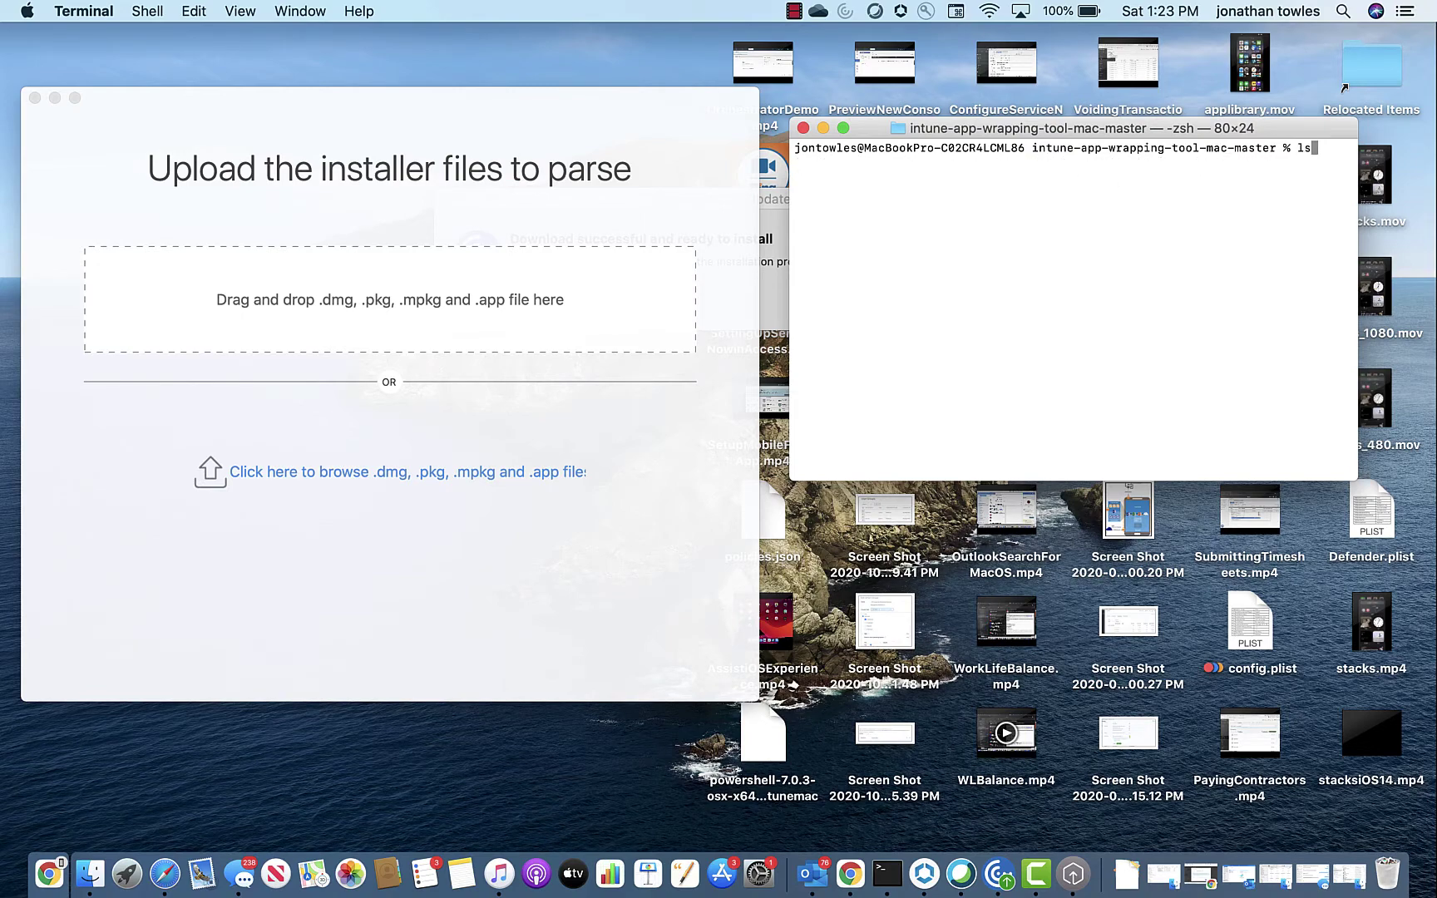
key("Up")
key("Up")
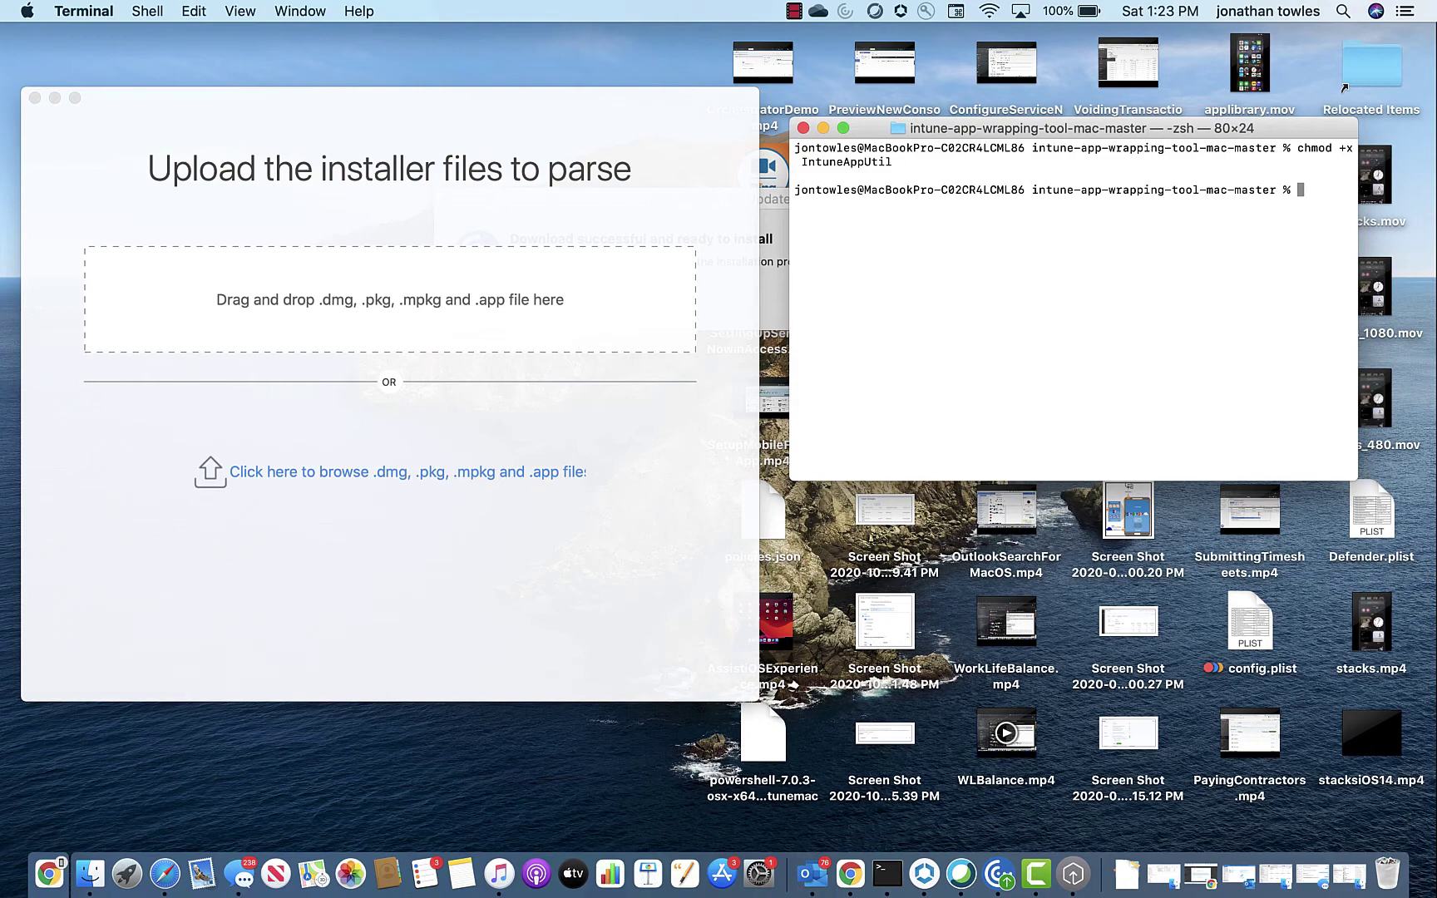
Step: Run './IntuneAppUtil -c' on powershell-7.0.3-osx-x64.pkg with output to ~/Downloads, confirming overwrite with y
type("./Int")
key("Tab")
type("-c ")
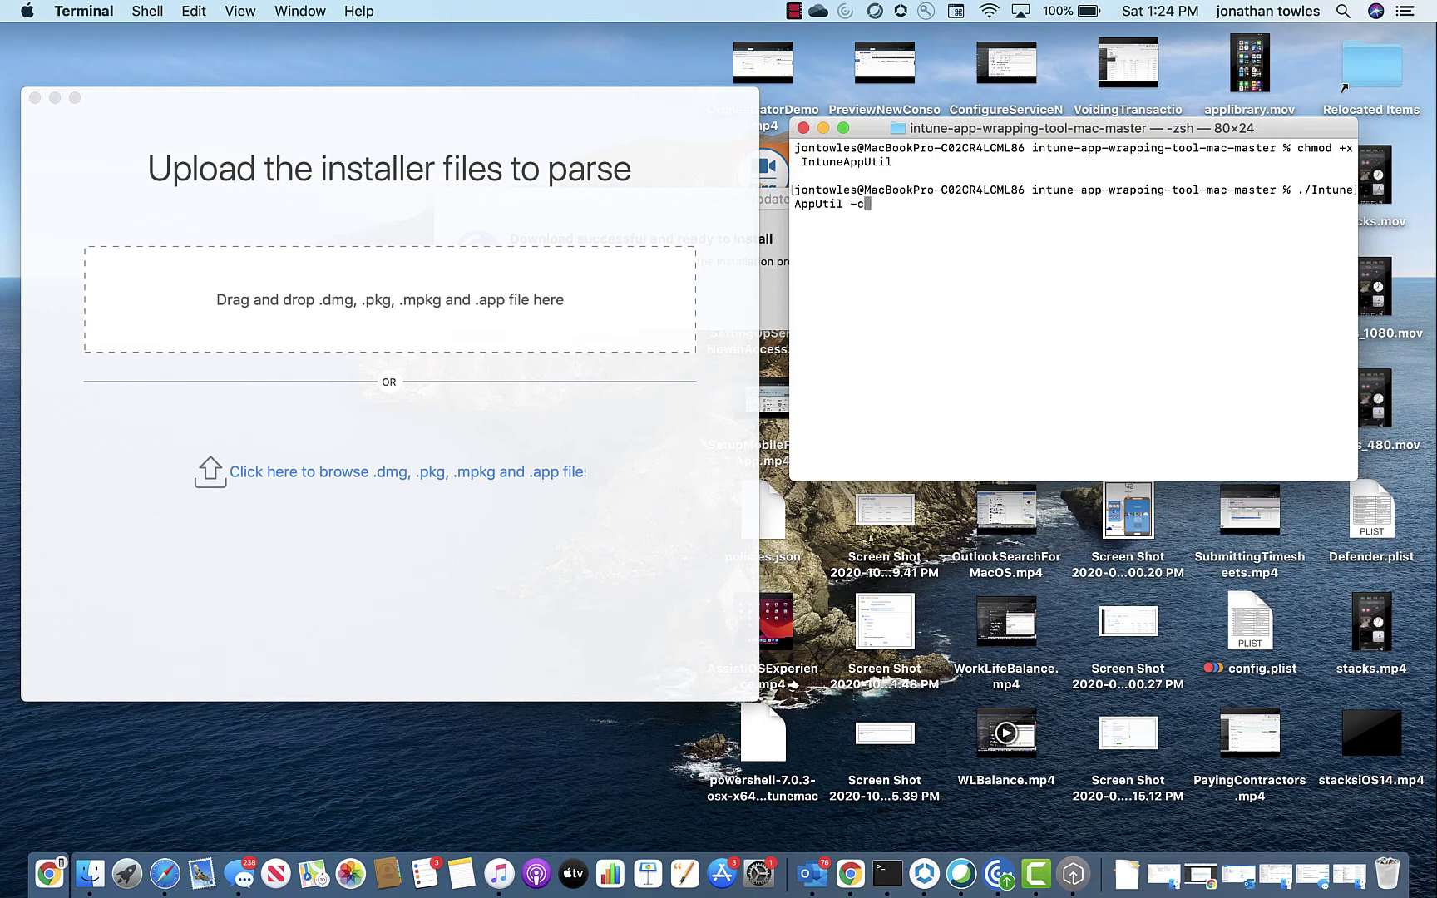
type("~/Dow")
key("Tab")
type("po")
key("Tab")
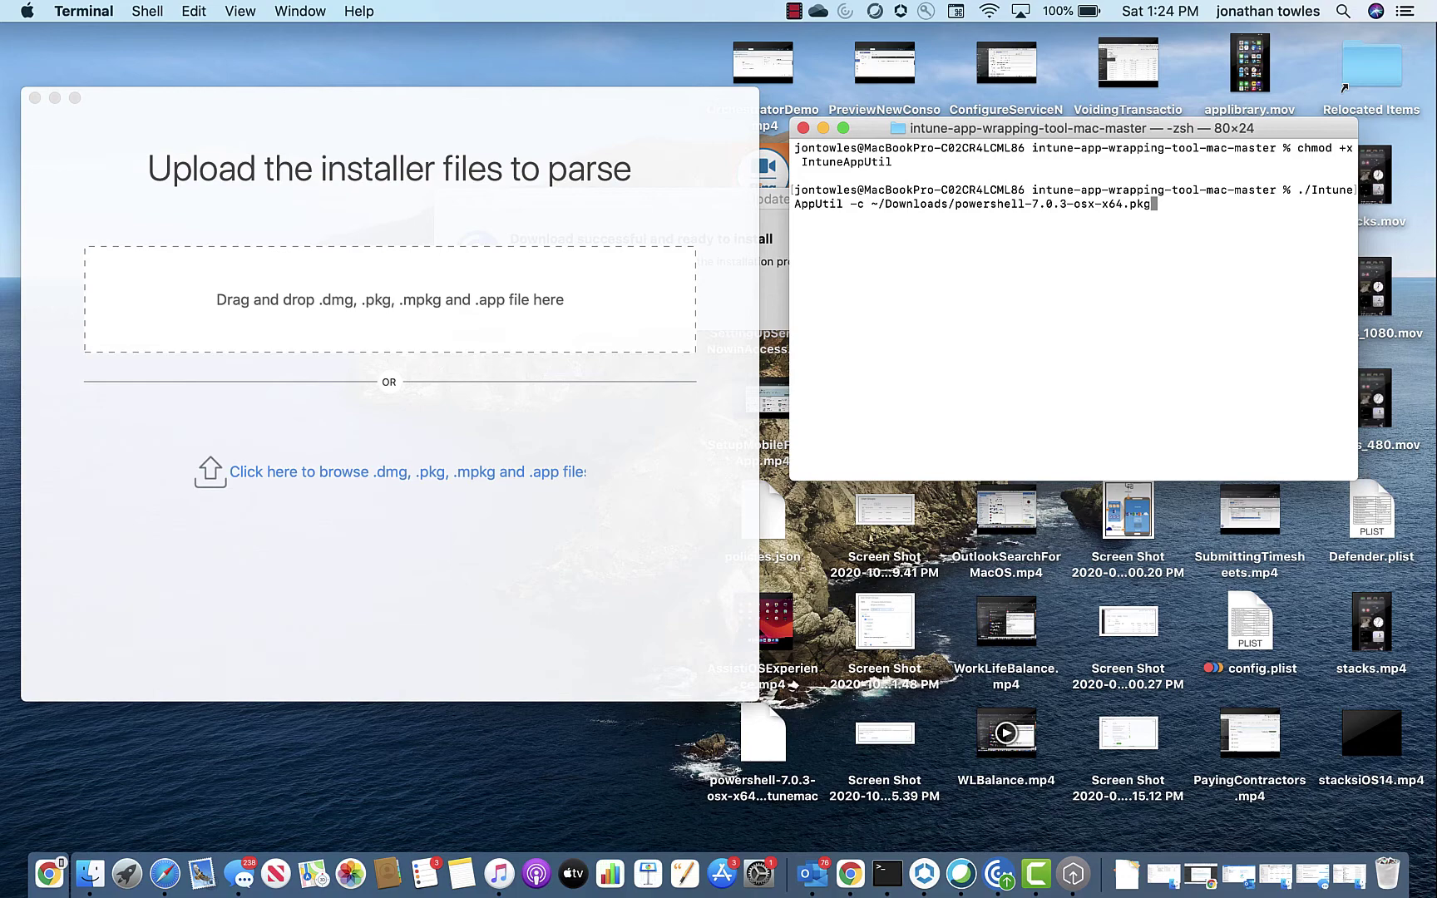
type("-o ~/Downloads/")
key("Return")
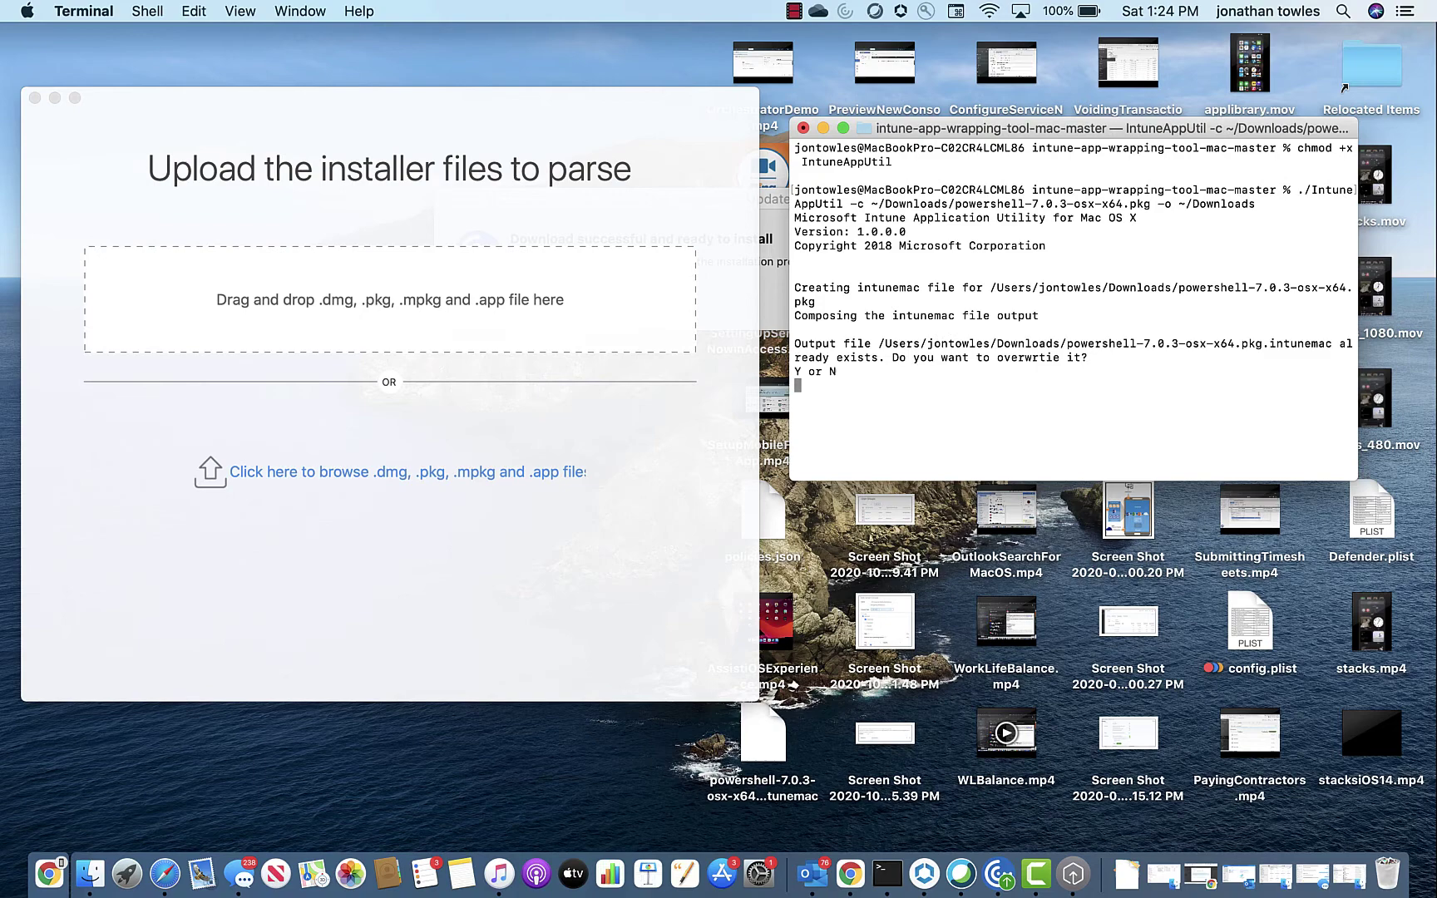
type("y")
key("Return")
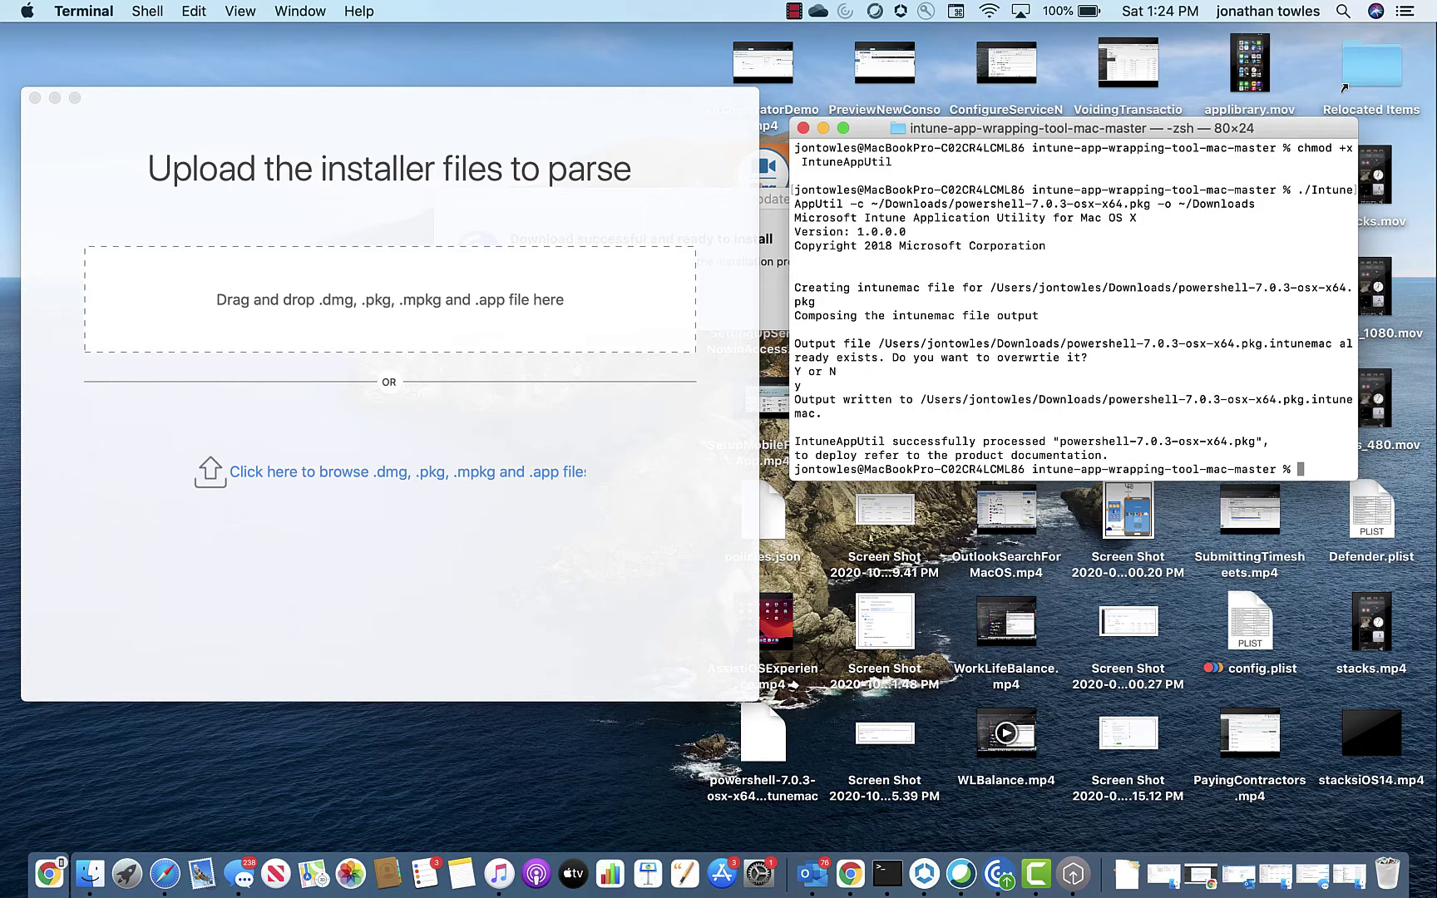
Step: Run './IntuneAppUtil -r' on powershell-7.0.3-osx-x64.pkg.intunemac with -v to print its Detection.xml metadata
type("./in")
key("Tab")
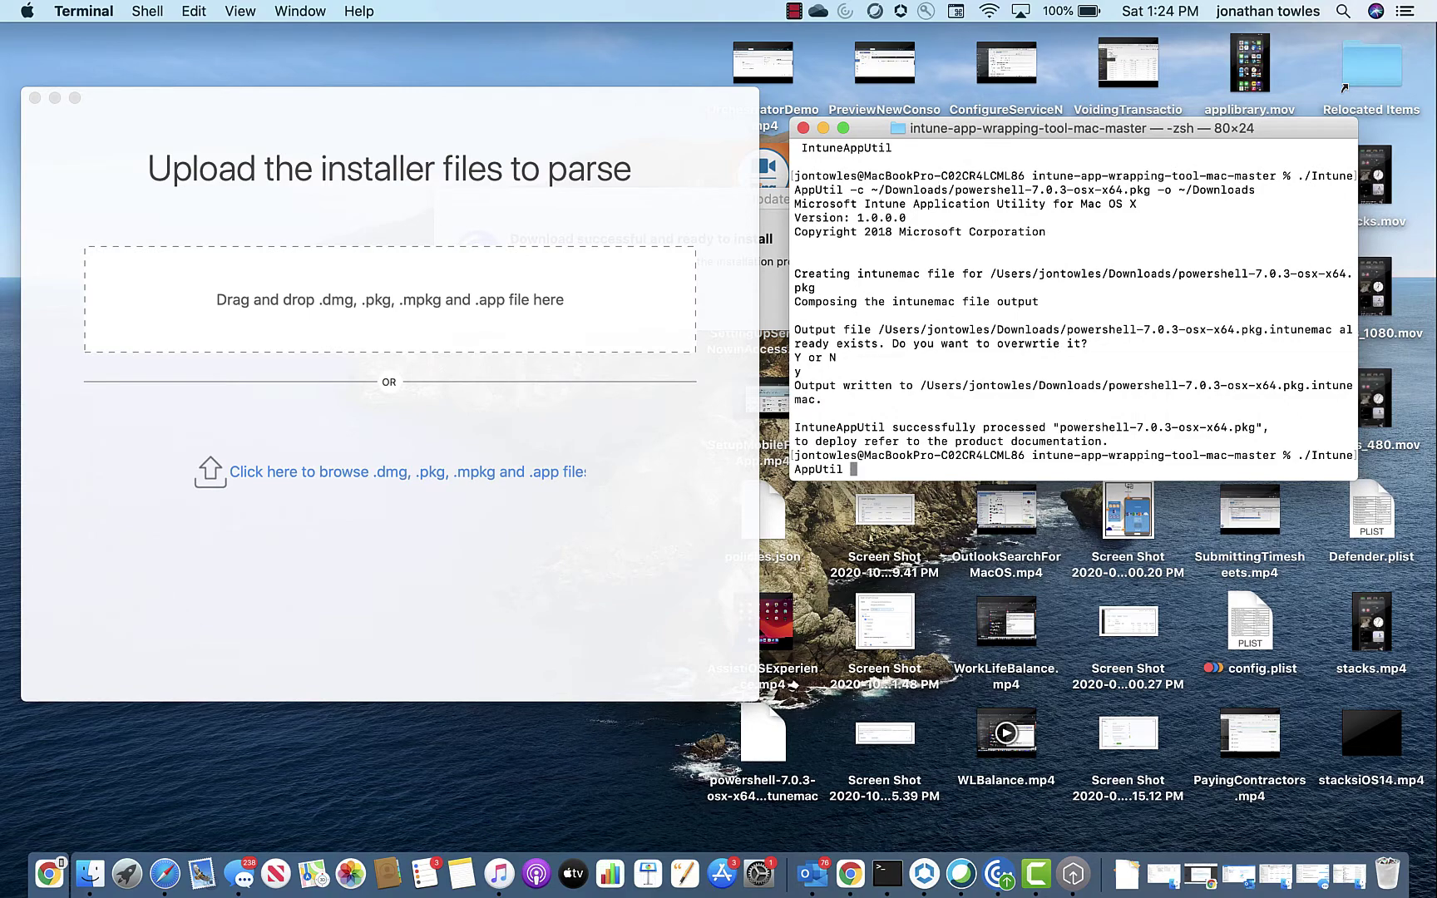
type("-r ~/Do")
key("Tab")
type("power")
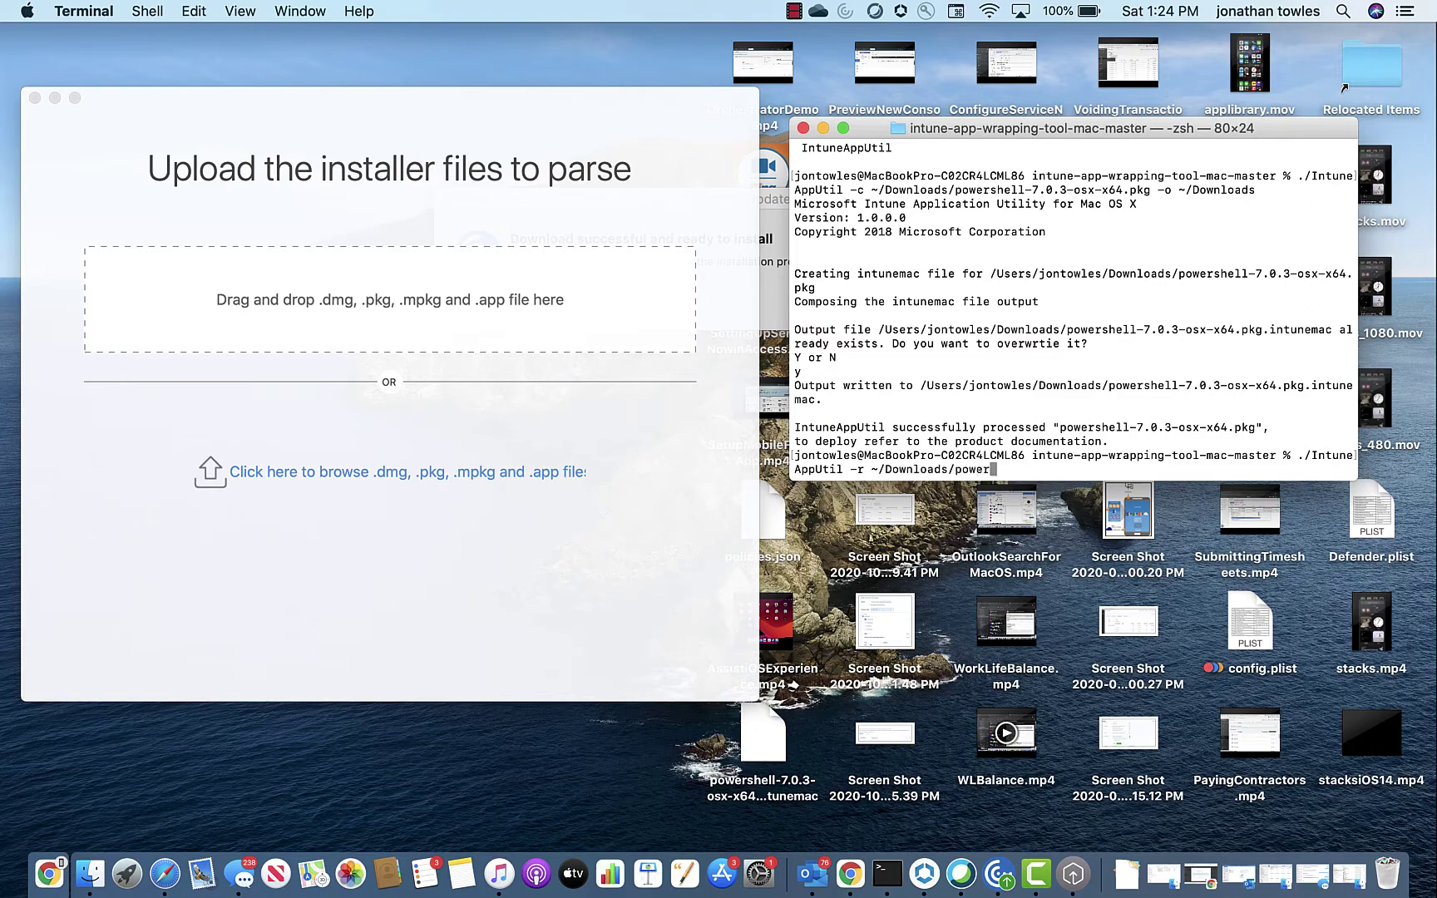
key("Tab")
type(".i")
key("Tab")
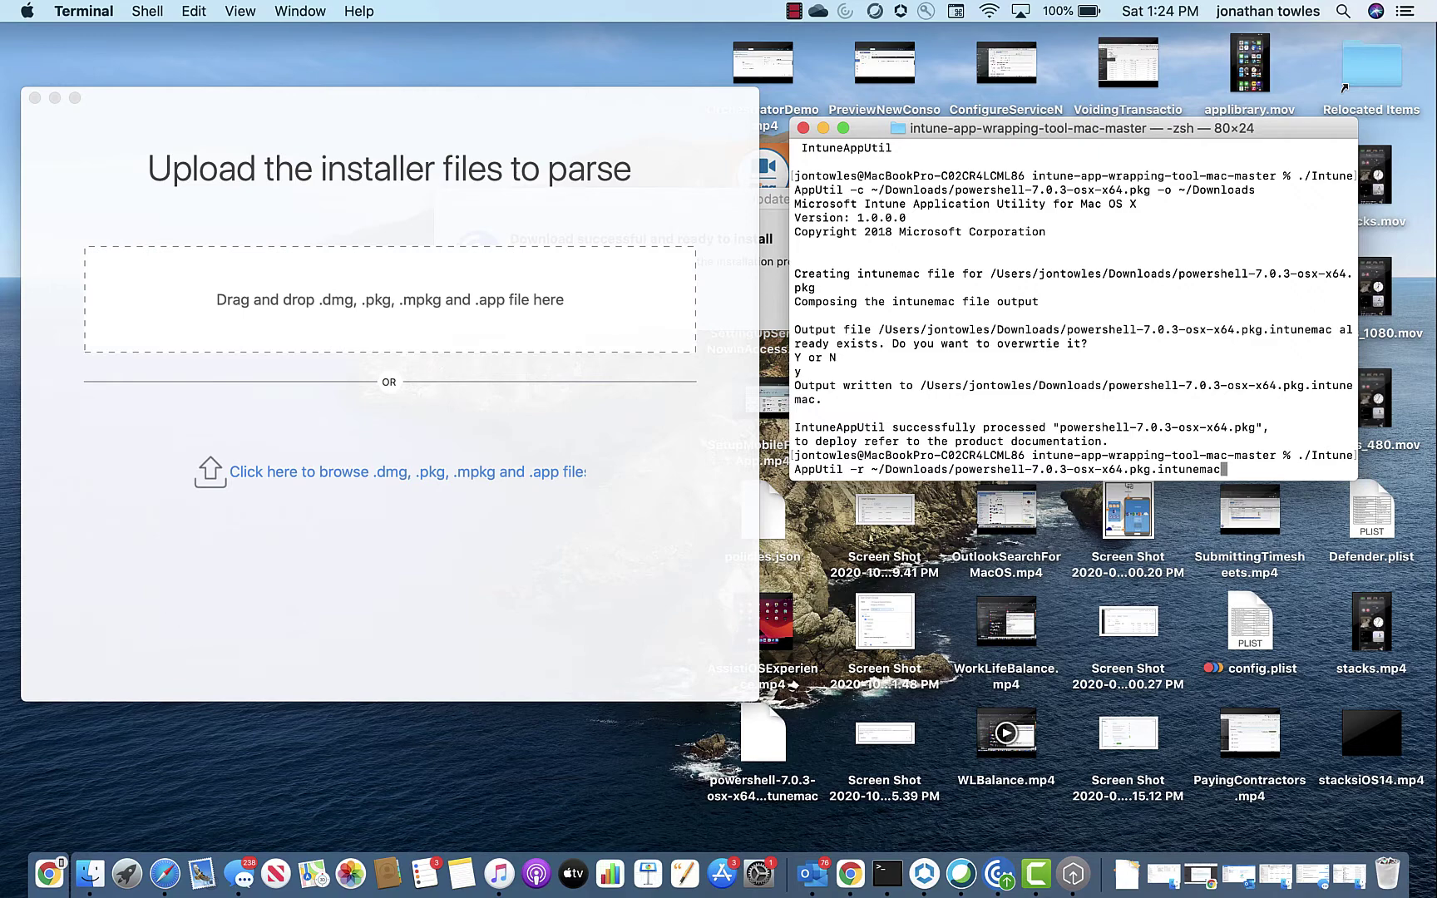
key("Return")
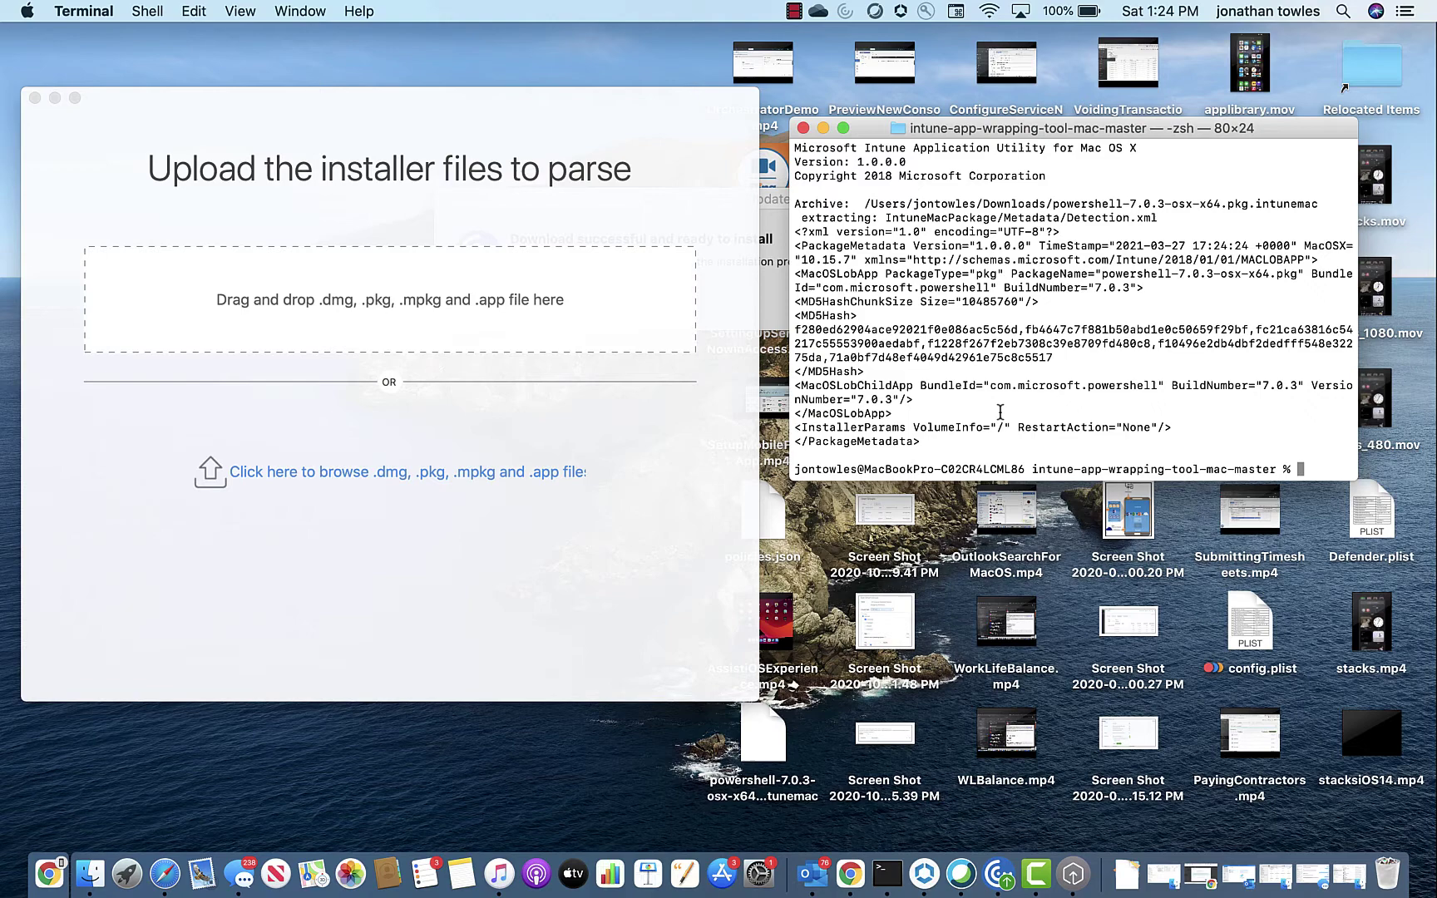
Step: Rerun the conversion with '-i com.intune.powershell -n 1.1.0' inserted before -o, confirming overwrite with y
type("./IntuneAppUtil -c ~/Downloads/powershell-7.0.3-osx-x64.pkg -o ~/Downloads")
key("Left")
key("Left")
key("Left")
key("Left")
key("Left")
key("Left")
key("Left")
key("Left")
key("Left")
key("Left")
key("Left")
key("Left")
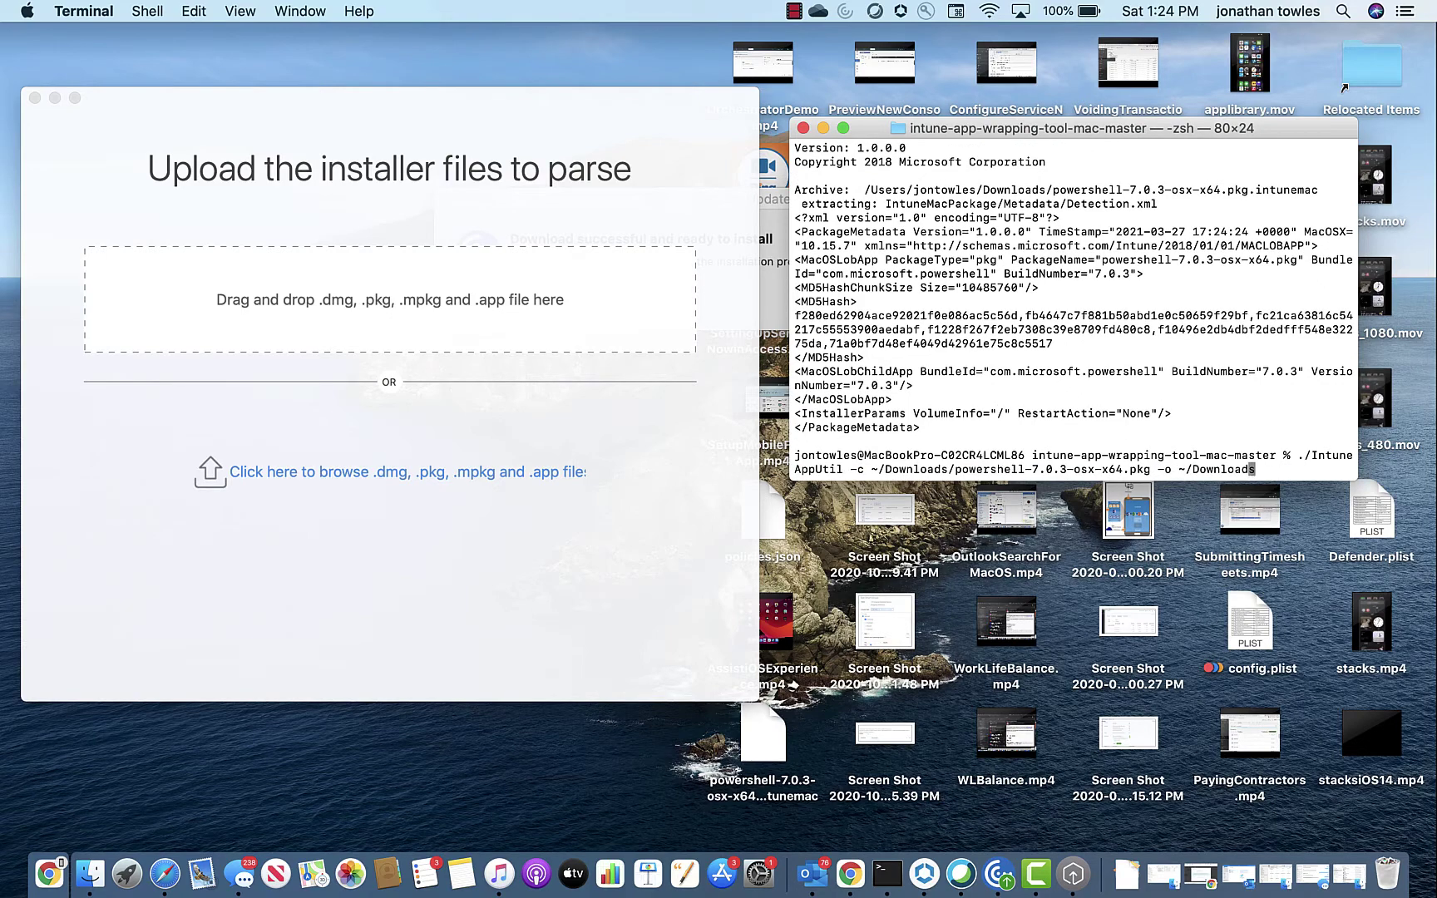
key("Left")
key("Left")
key("Left")
type("-i com.")
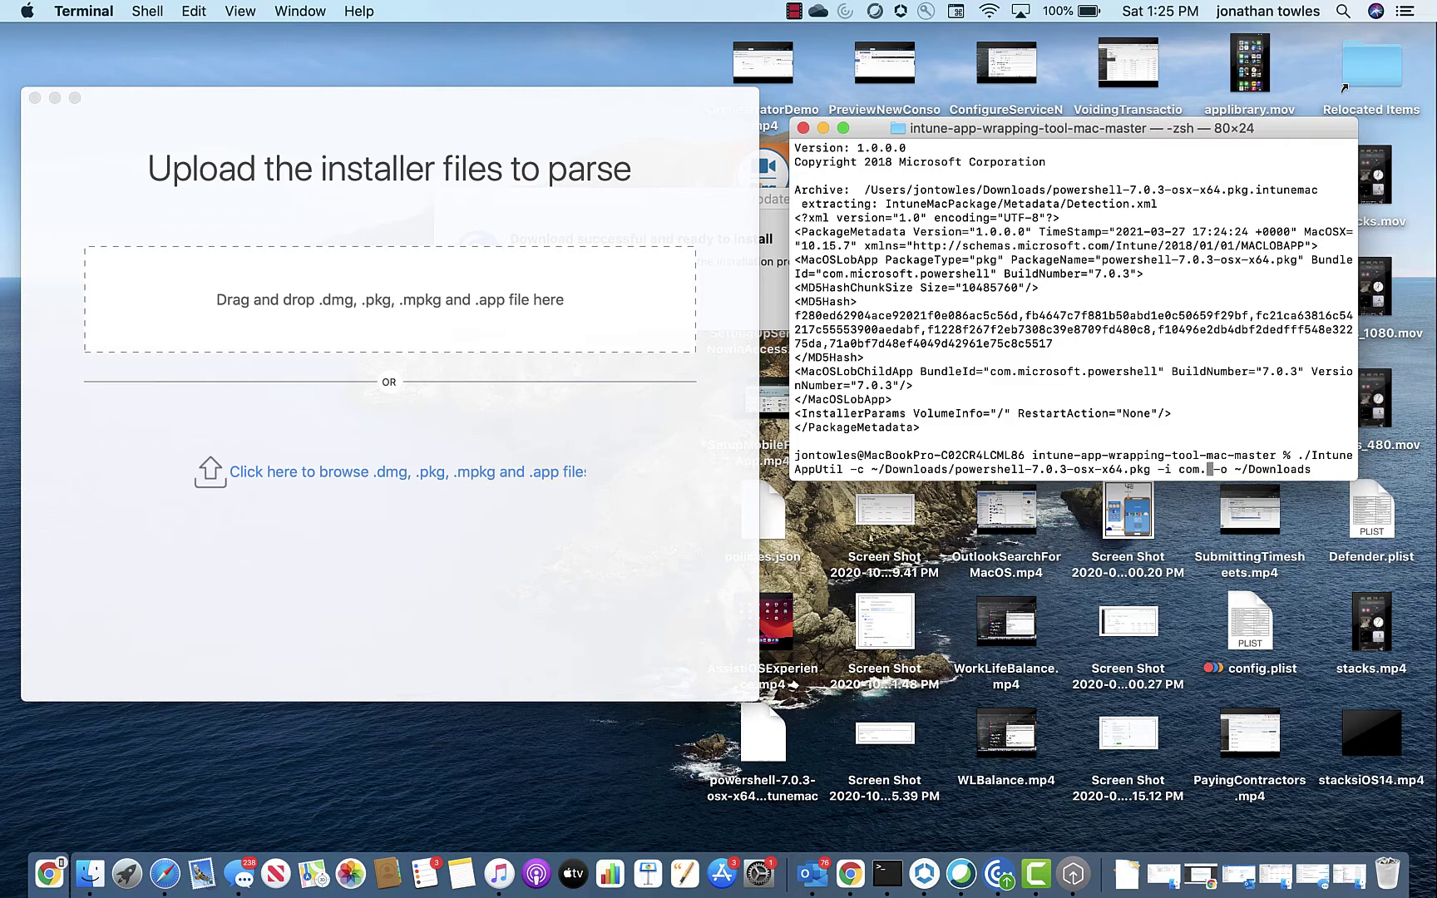
type("intune.")
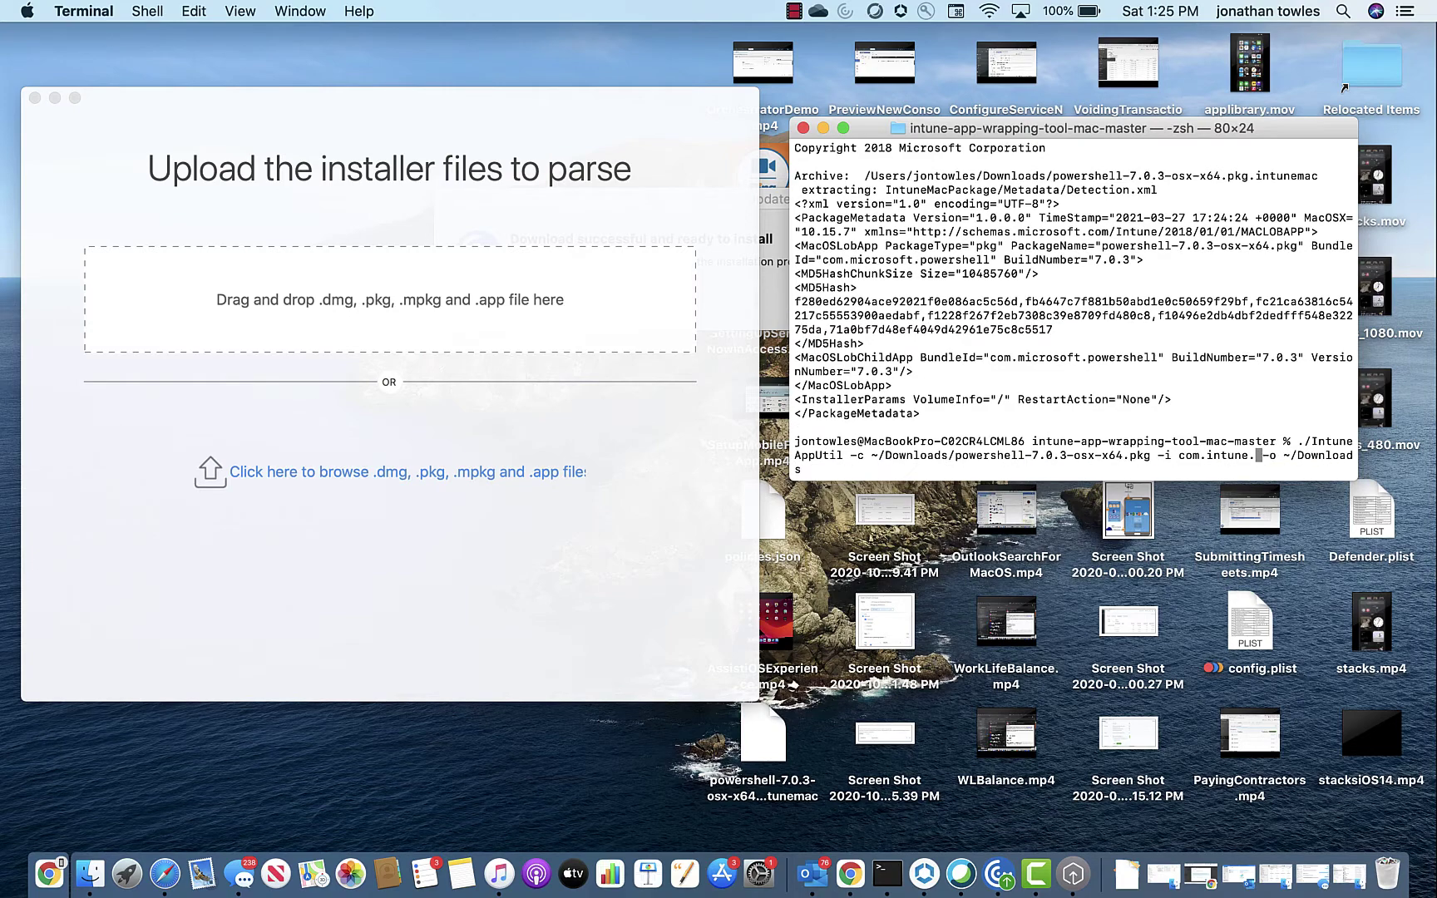
type("powershell")
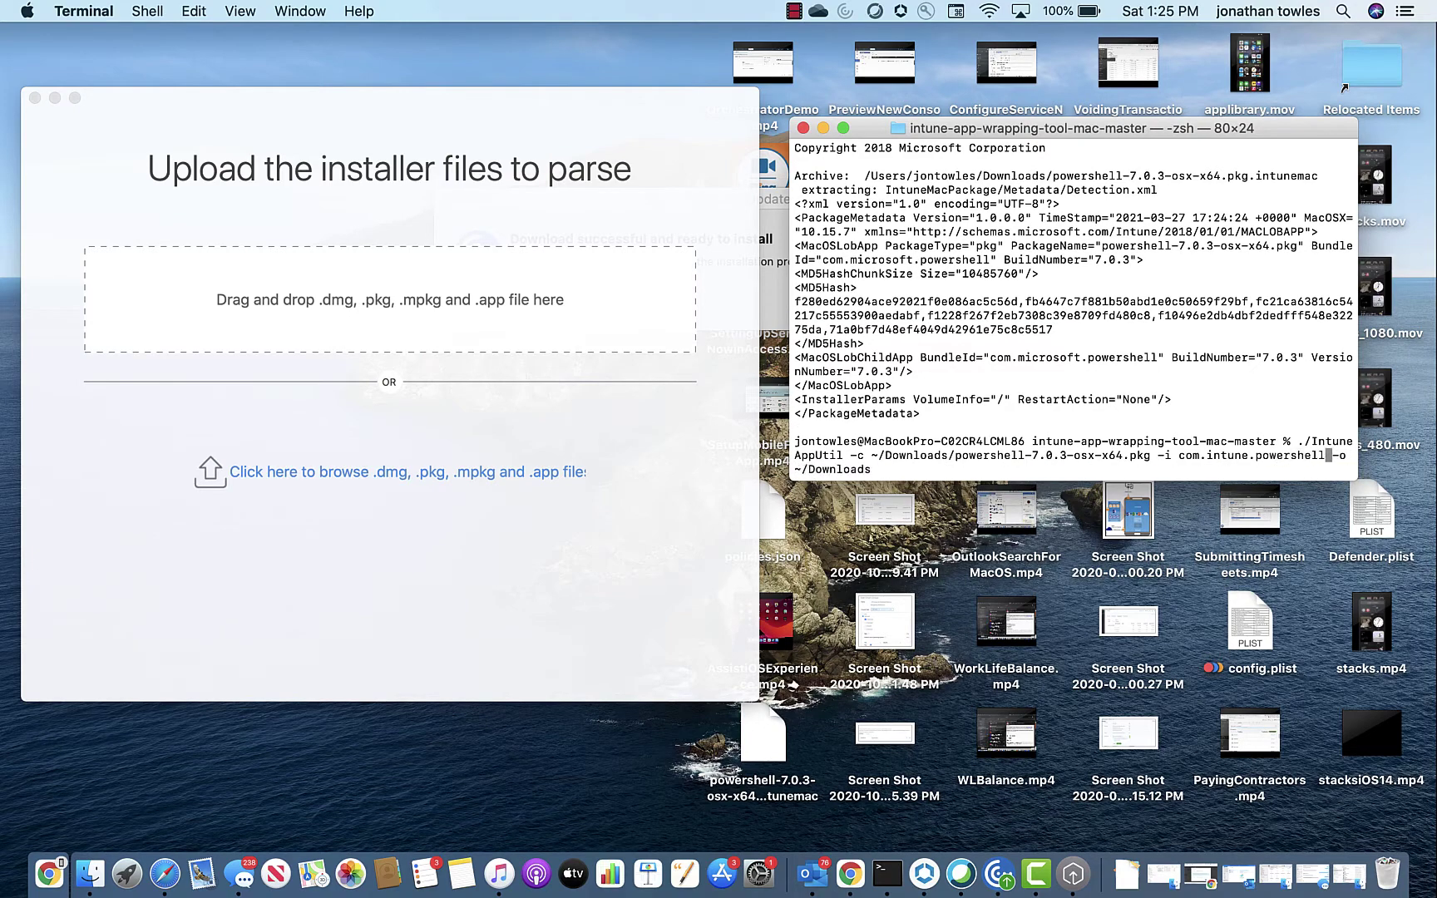
type(" -n 1.1.0  -")
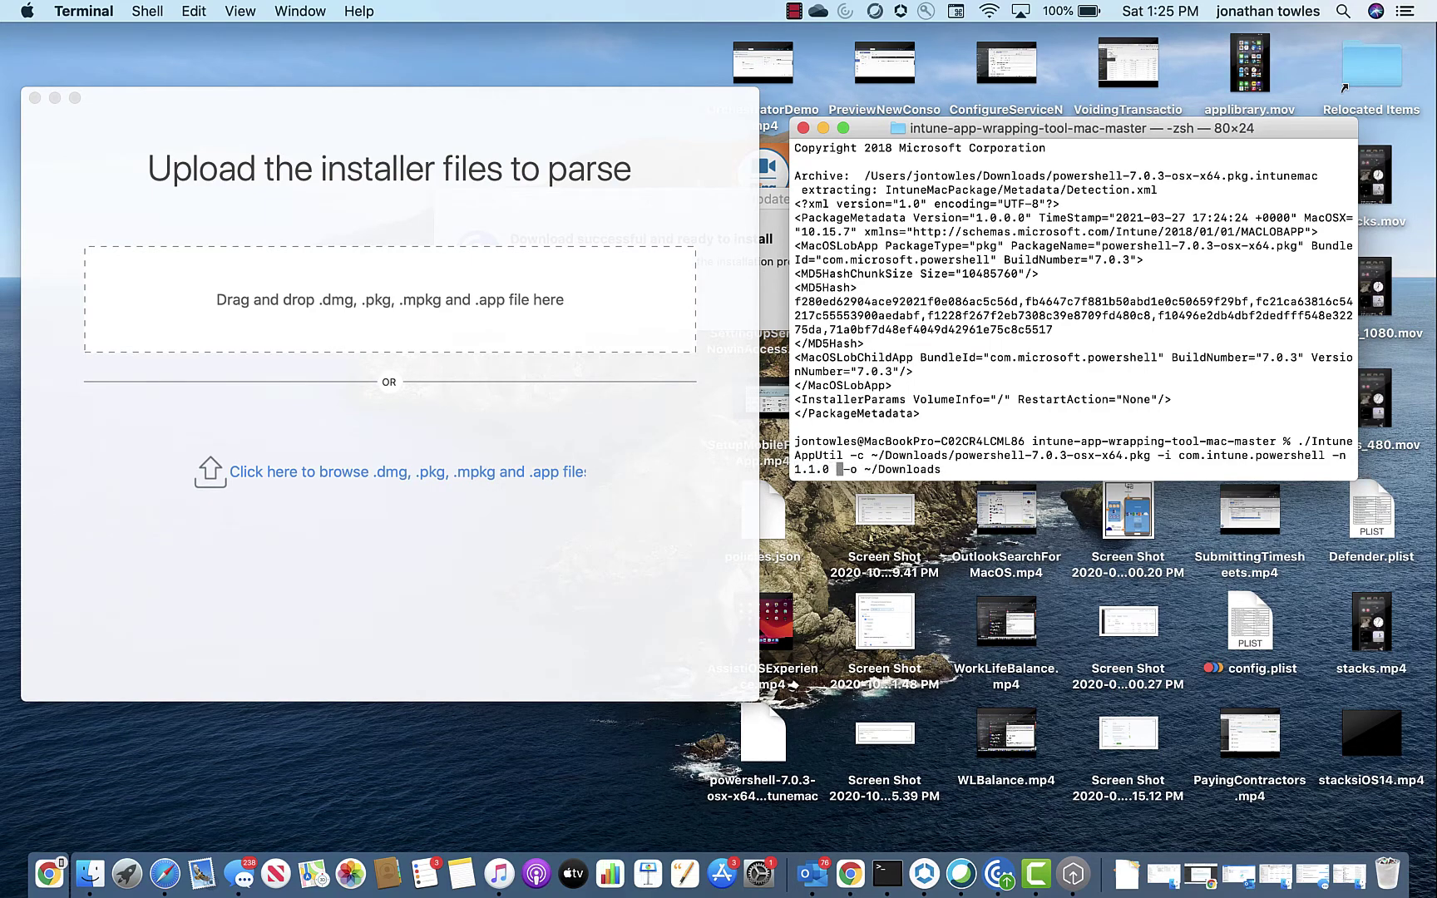
key("Return")
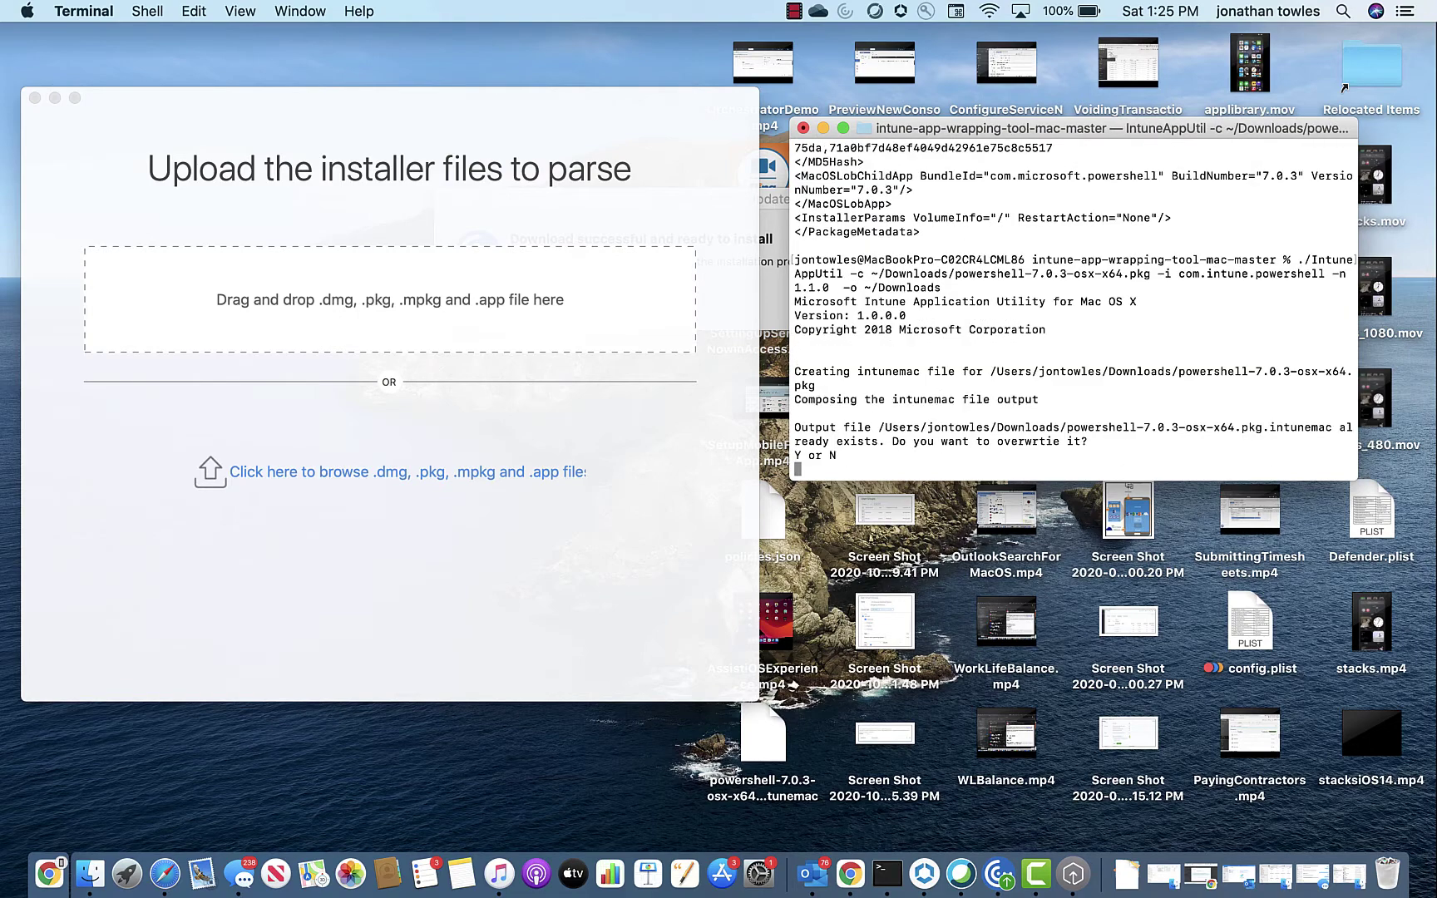
type("y")
key("Return")
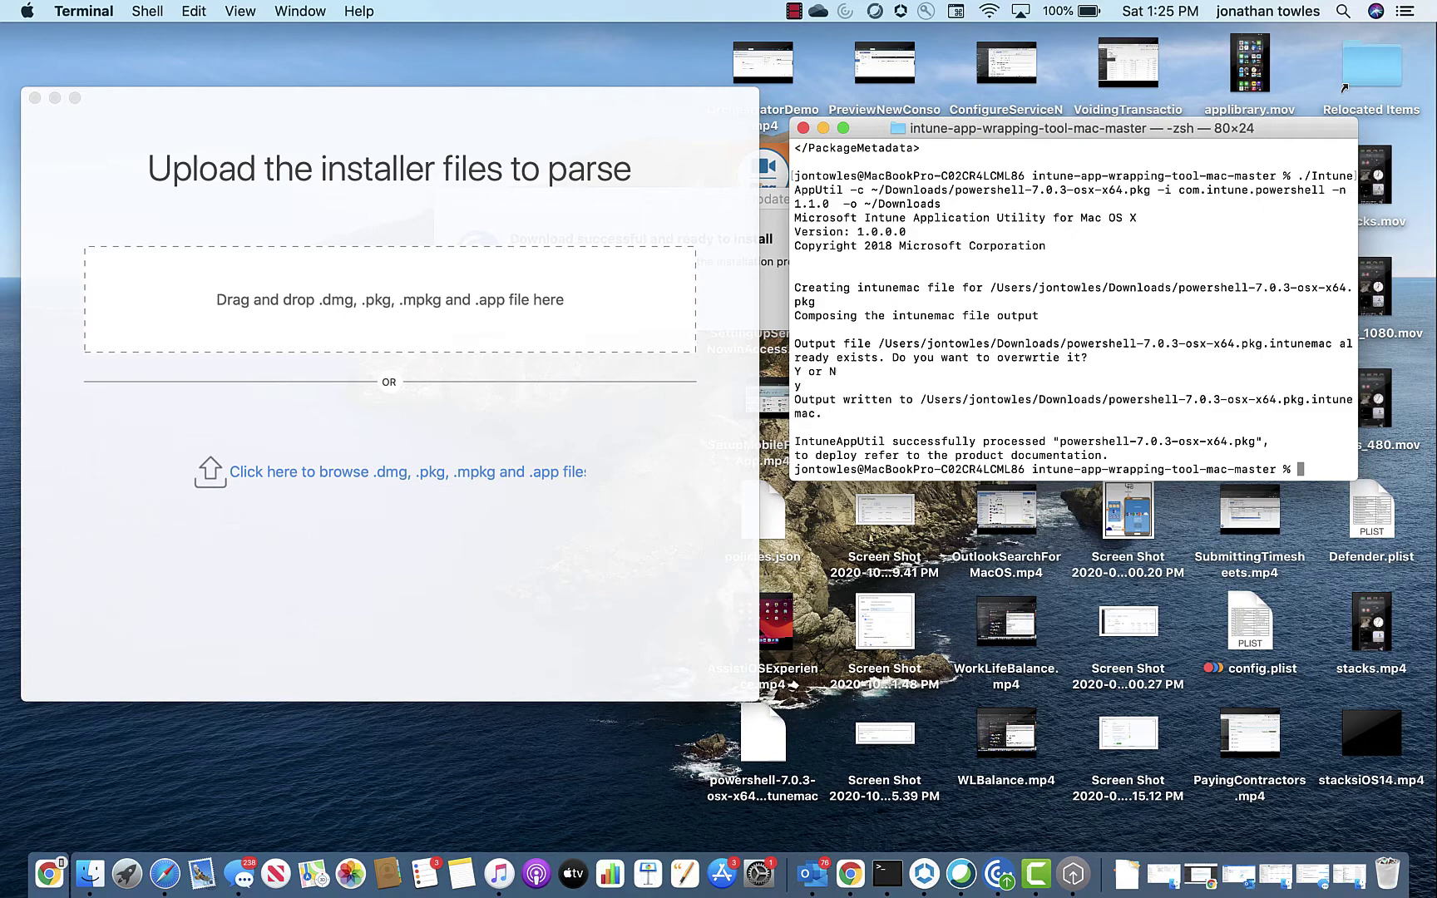
Step: Rerun the metadata read and highlight the line showing com.intune.powershell and build 1.1.0
key("Up")
key("Up")
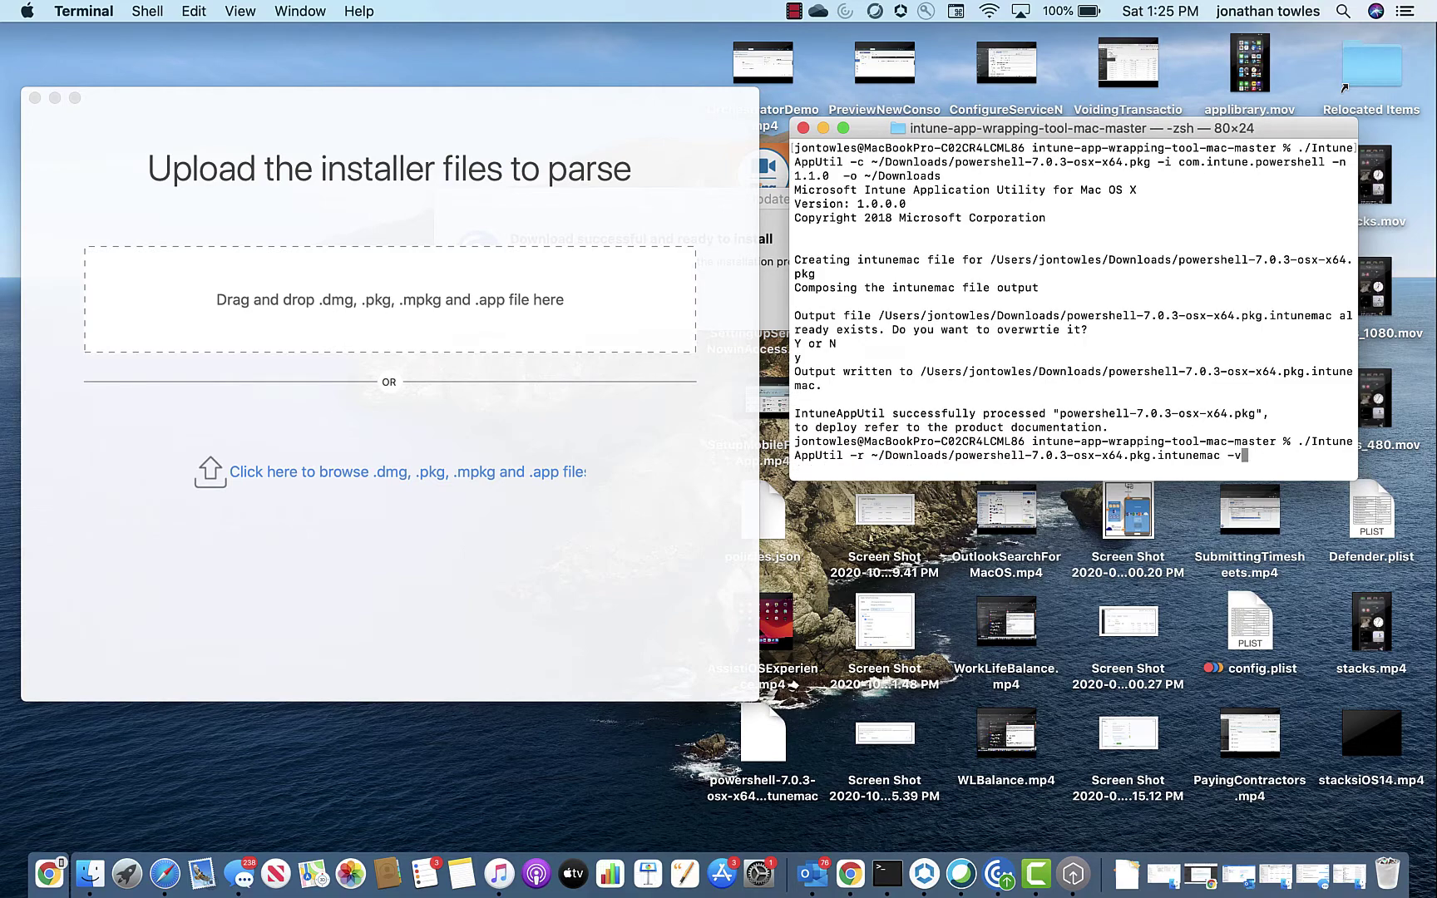
key("Return")
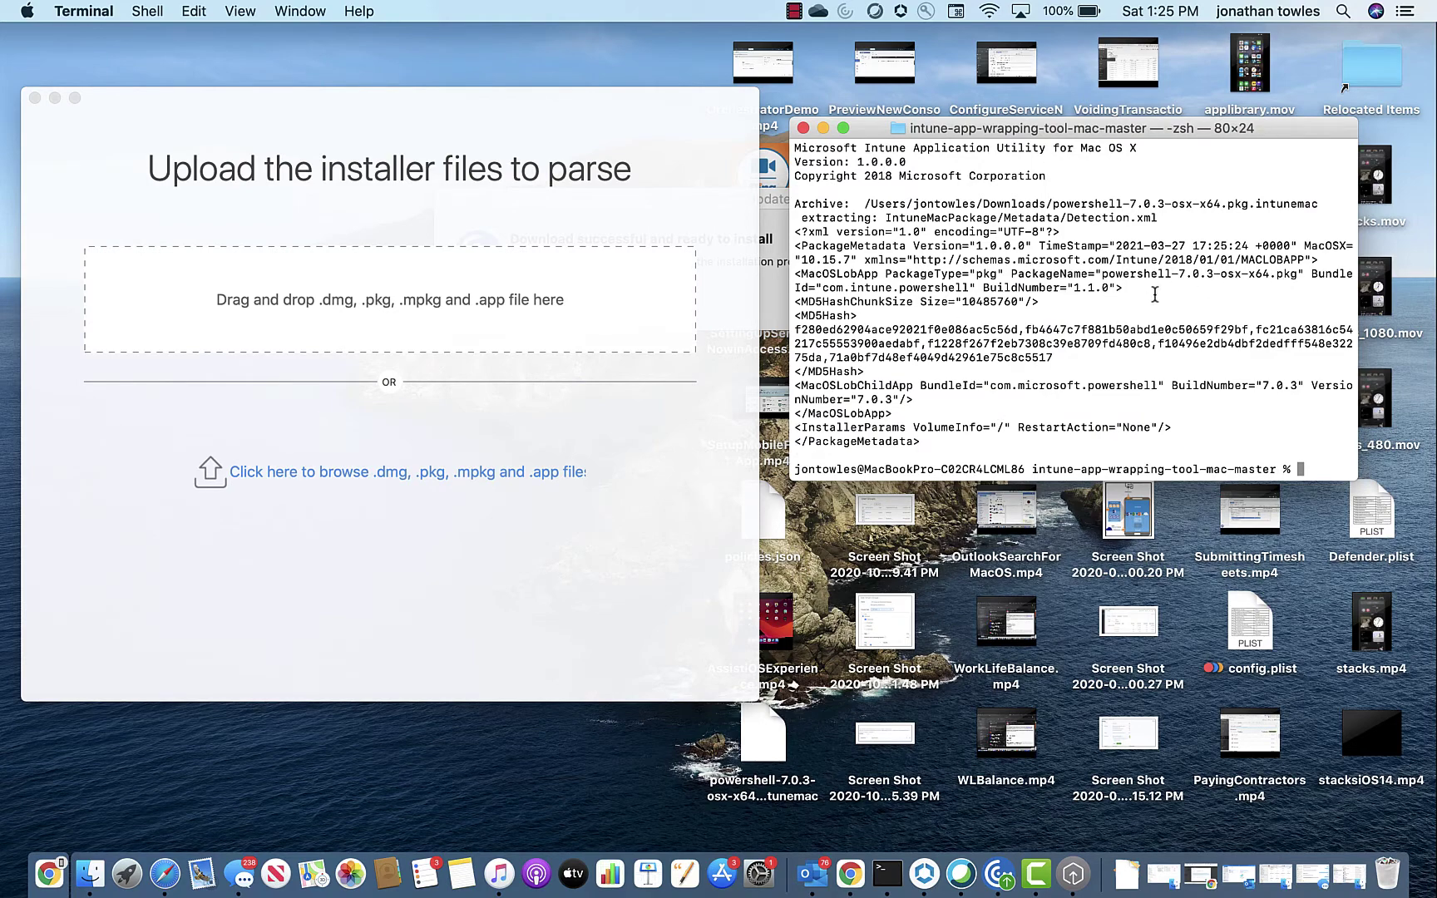
left_click_drag(1151, 283, 797, 289)
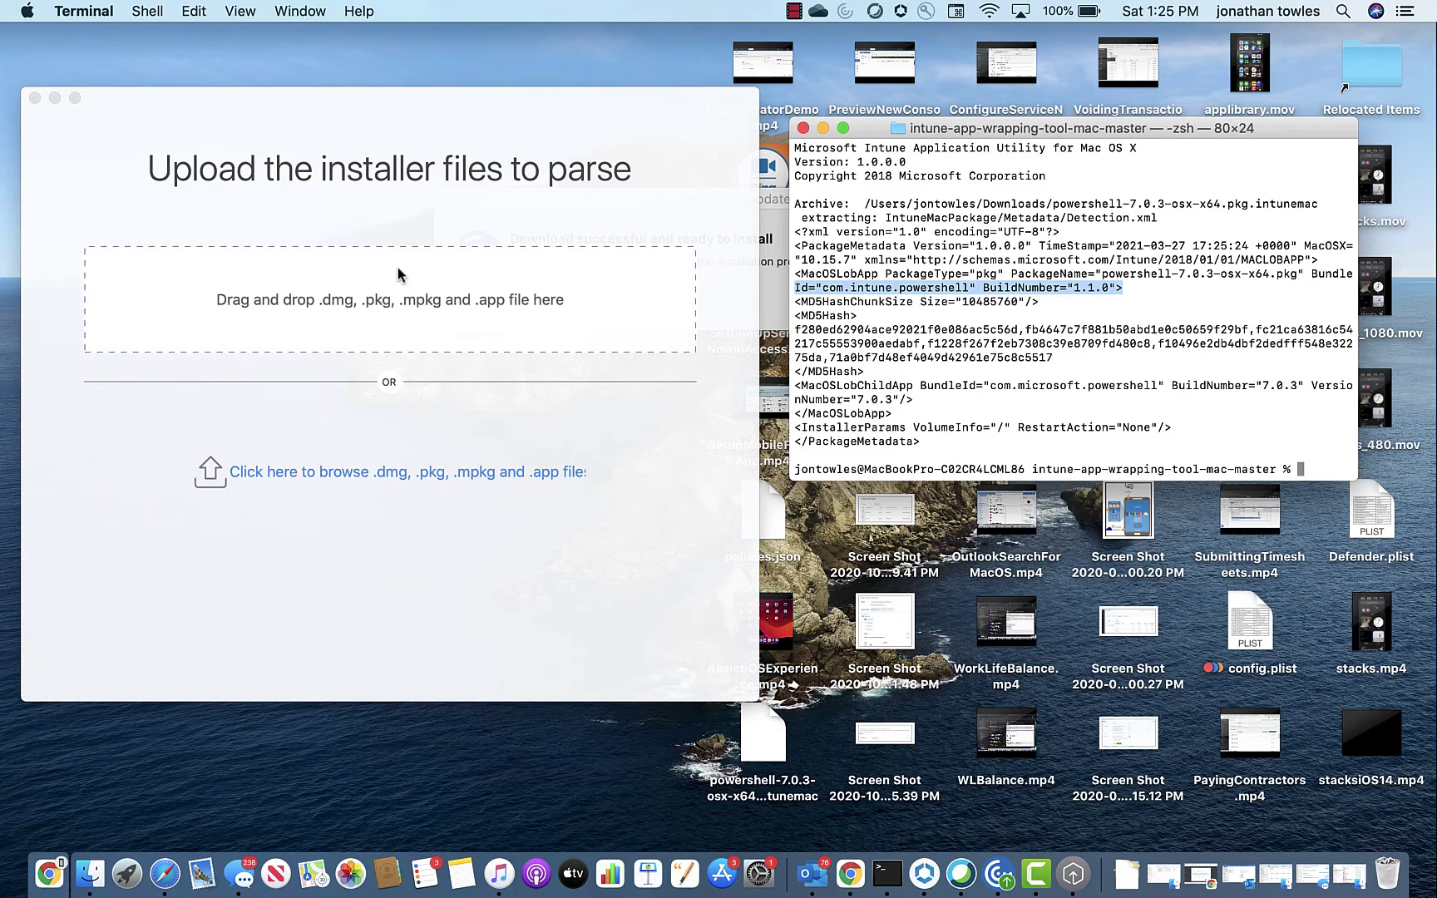
Step: Drag powershell-7.0.3-osx-x64.pkg from Finder's Downloads folder into the Admin Assistant drop area
left_click(103, 873)
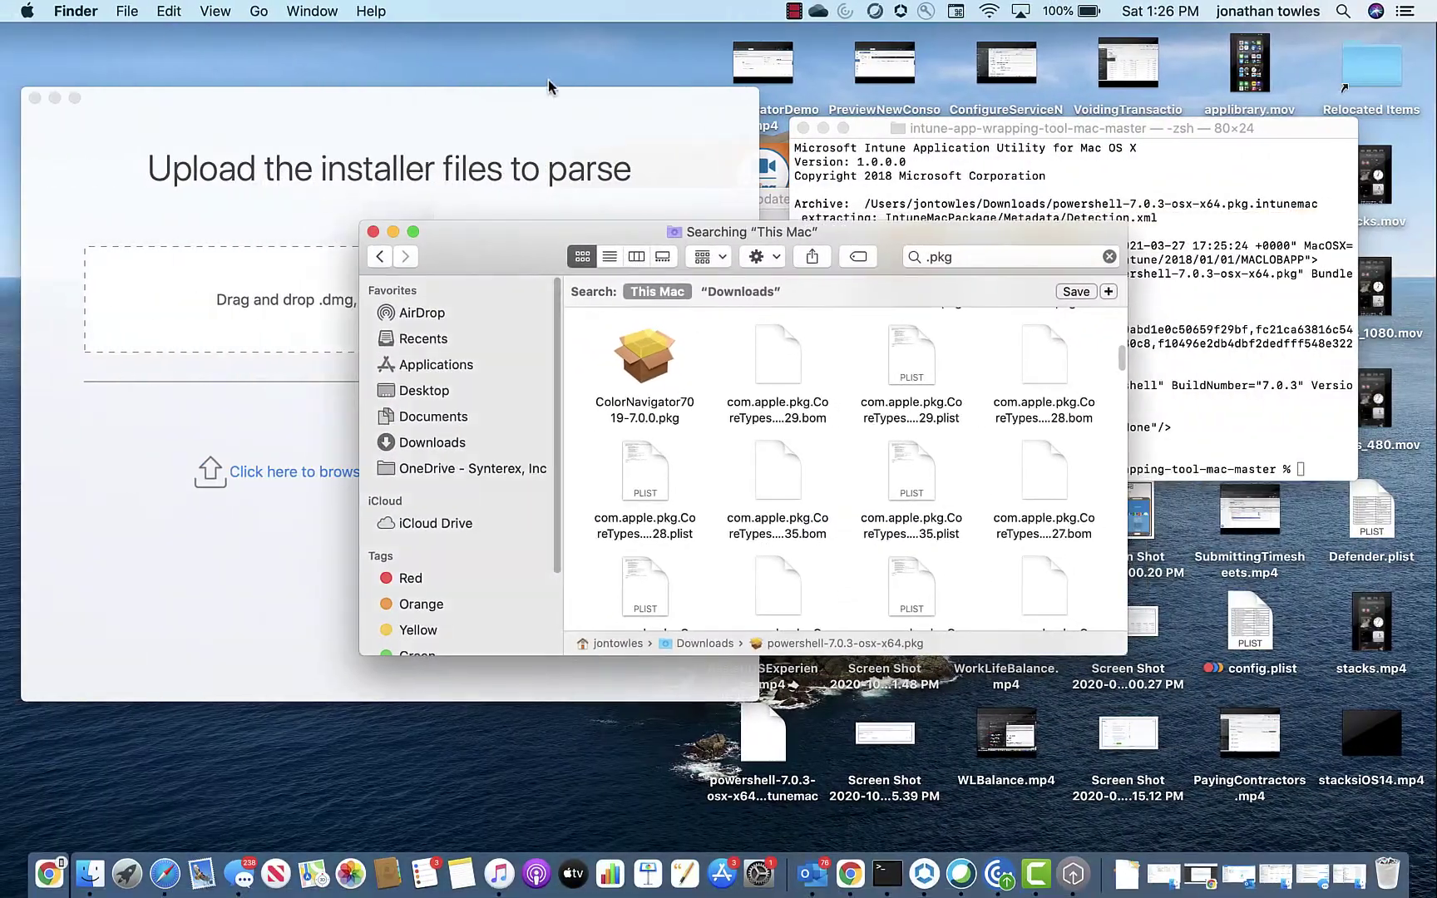
left_click_drag(487, 240, 835, 137)
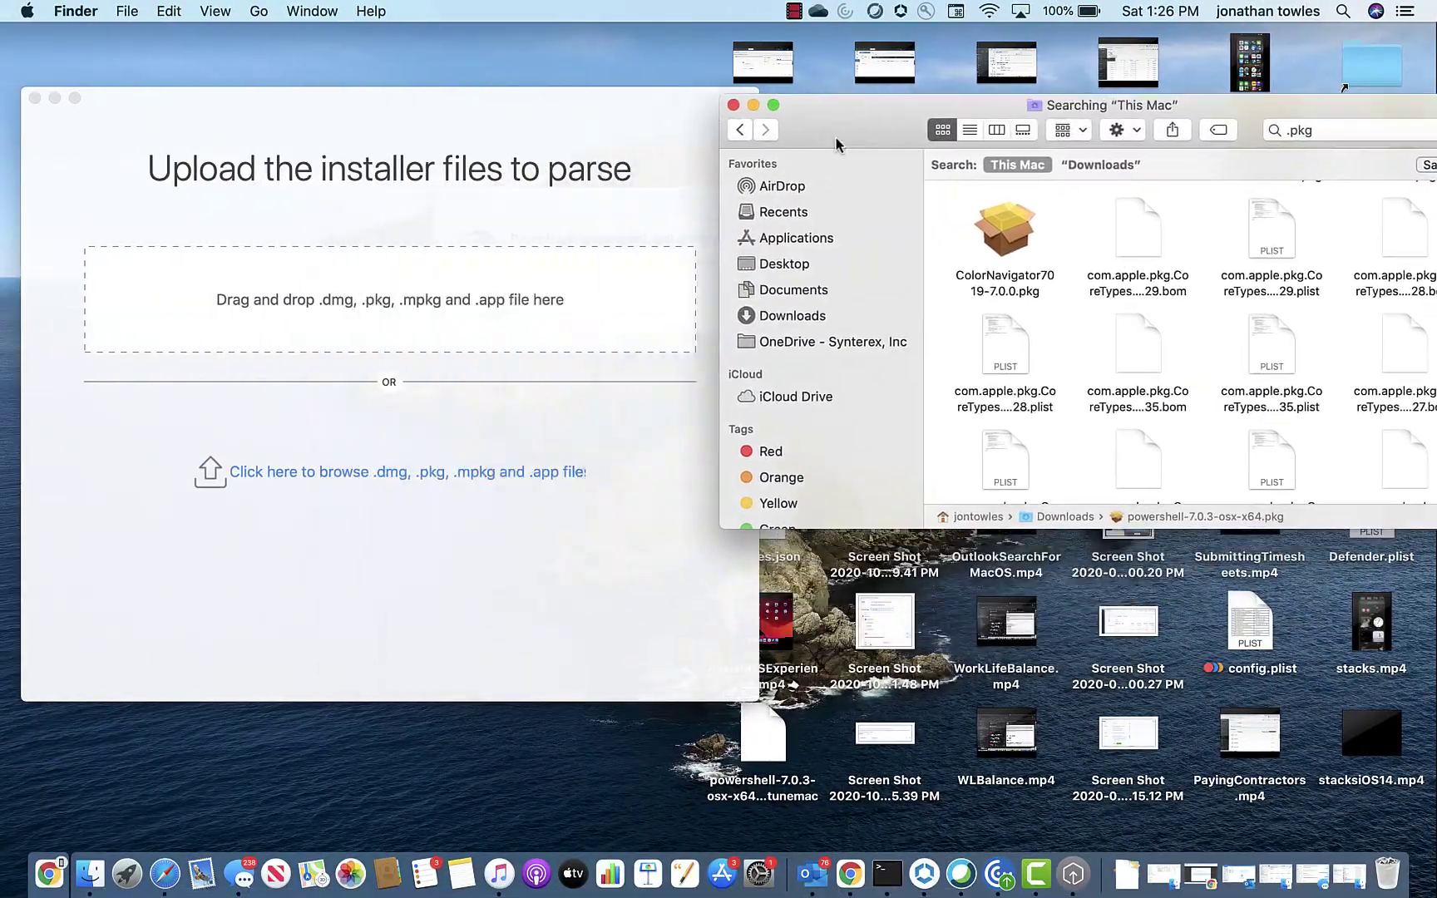
left_click(796, 308)
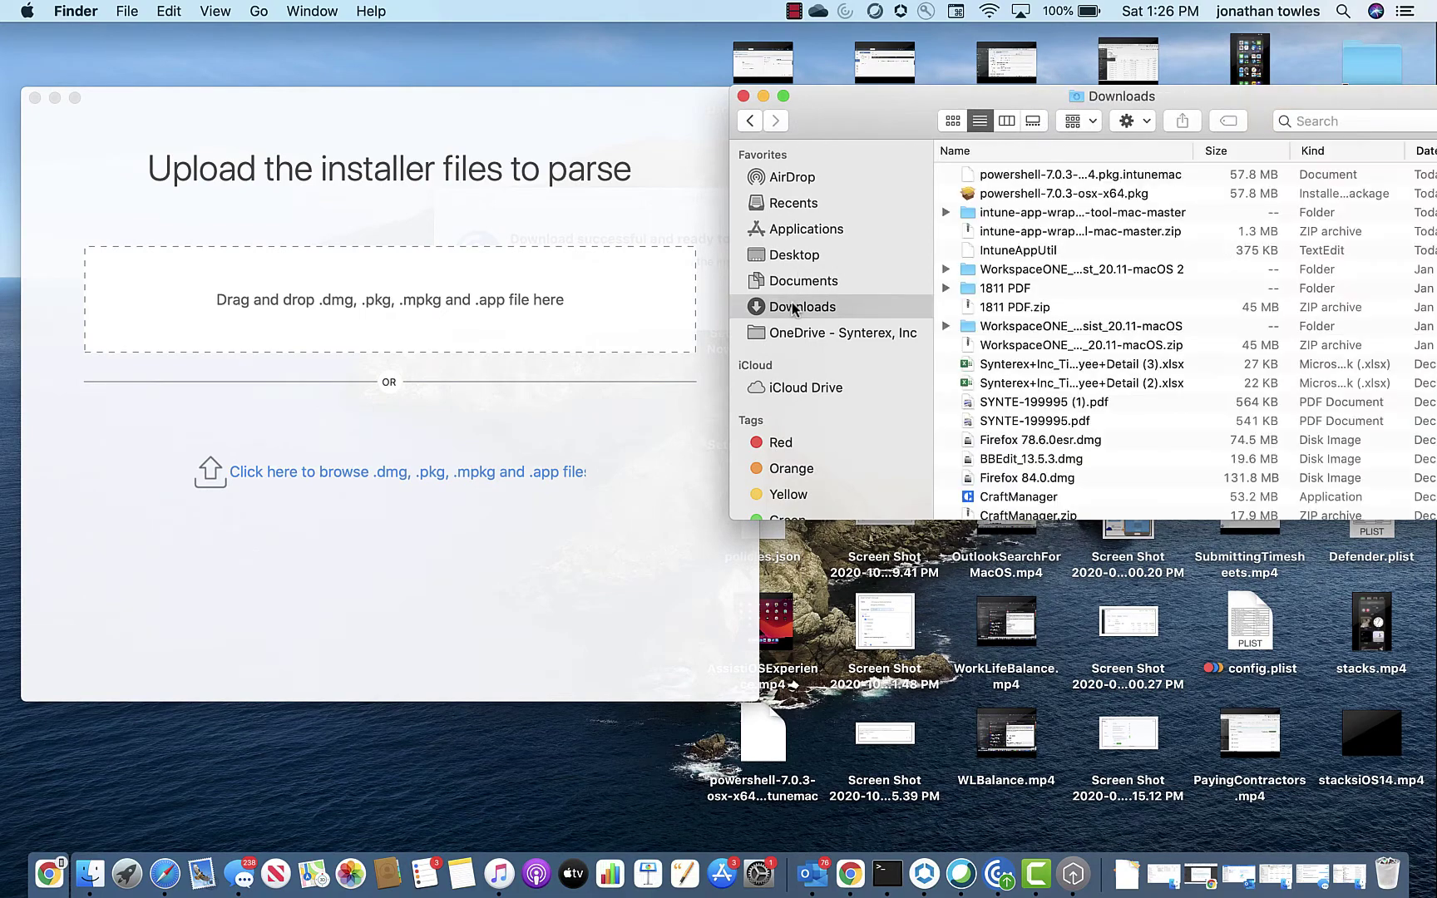
left_click(1117, 196)
left_click_drag(1138, 192, 441, 331)
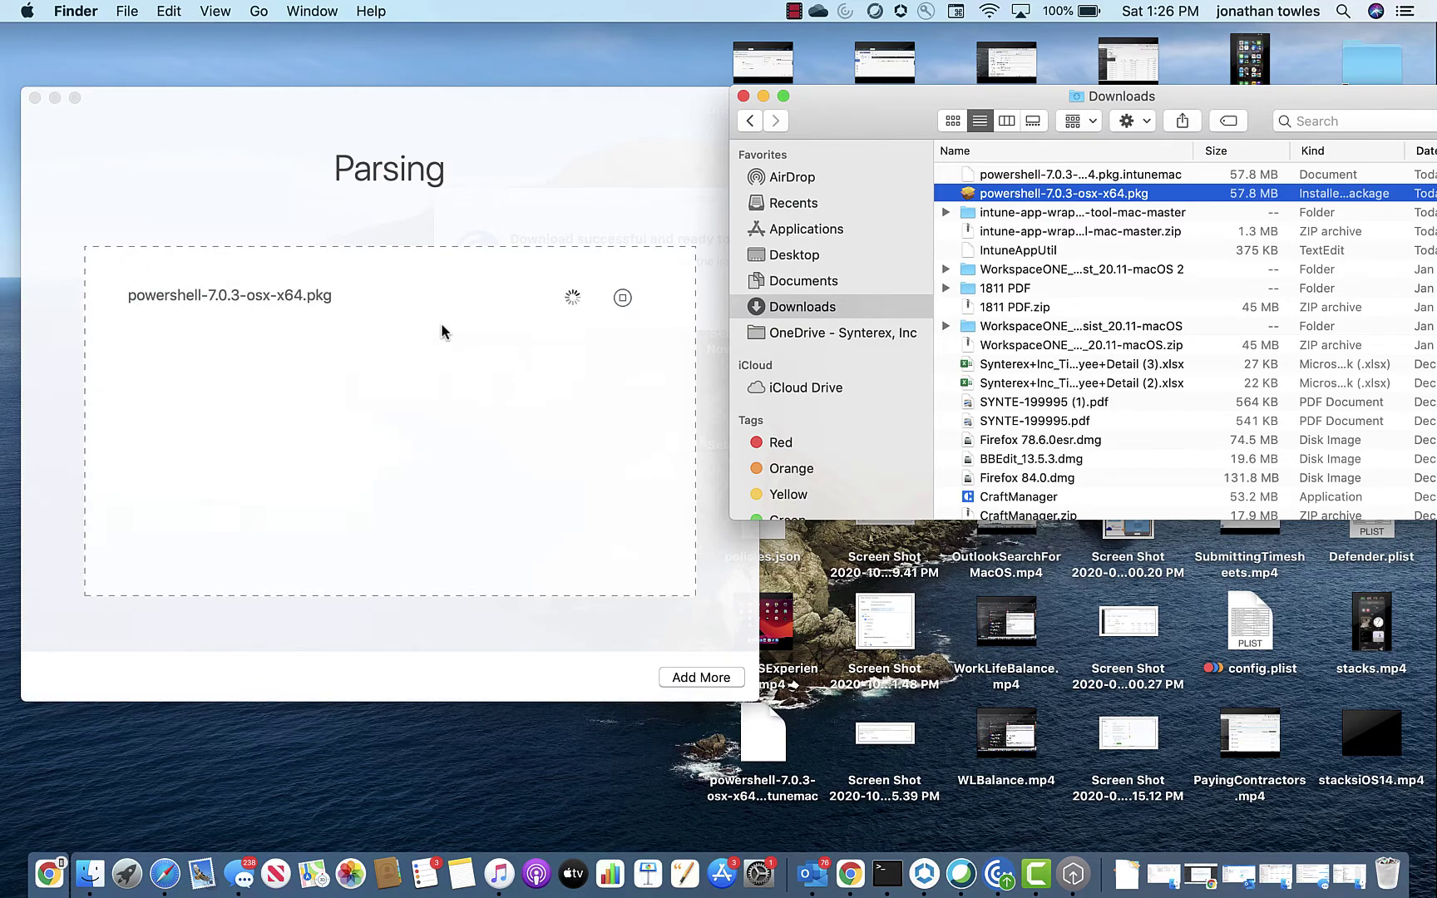
Step: Dismiss the Parsing completed notice and drag Firefox 78.6.0esr.dmg toward the drop zone
left_click(752, 318)
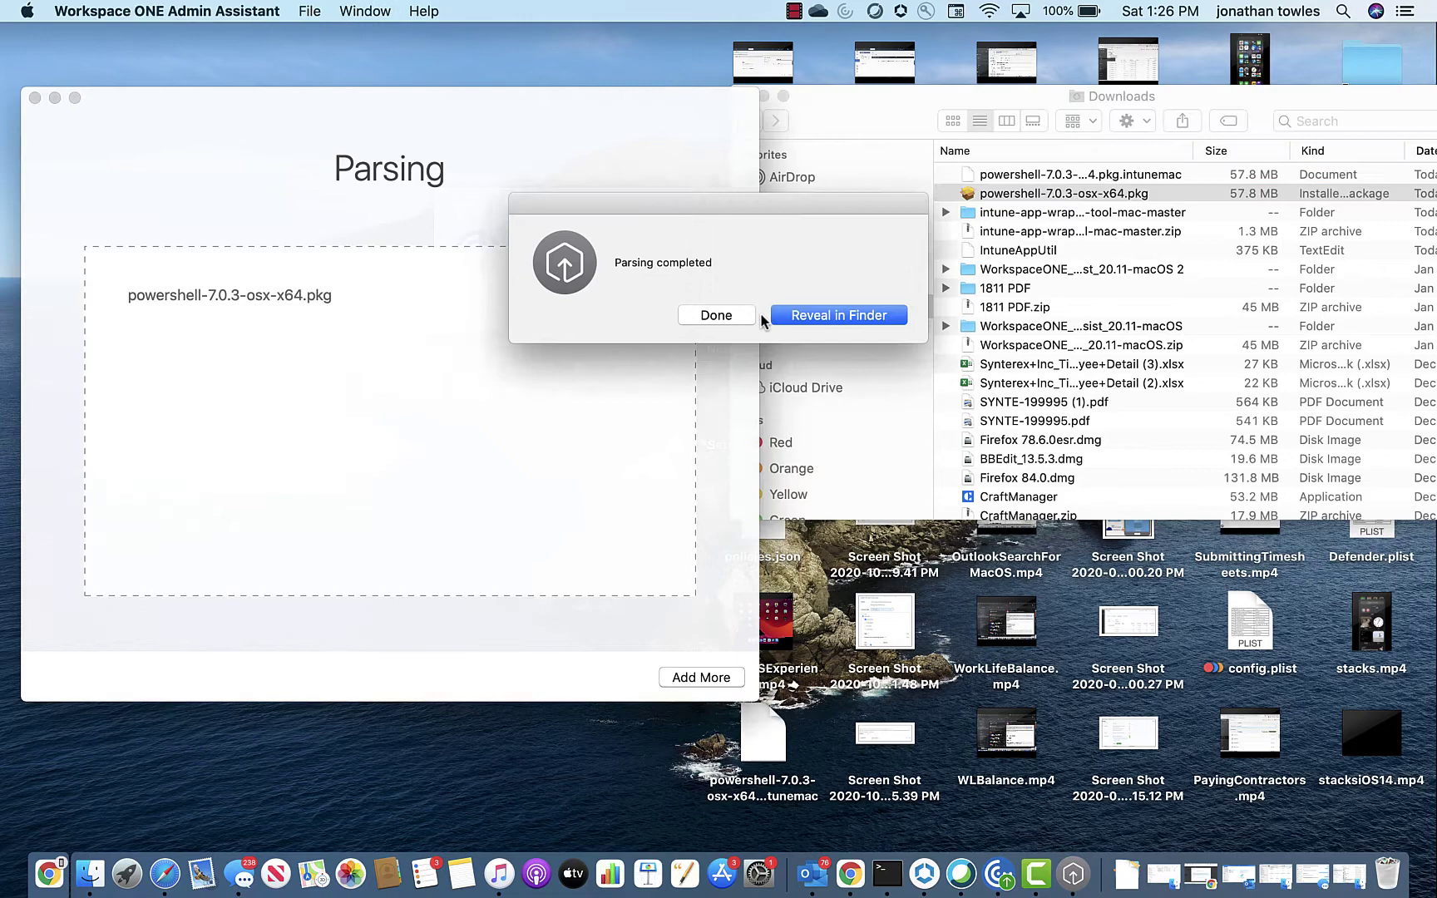
left_click(742, 316)
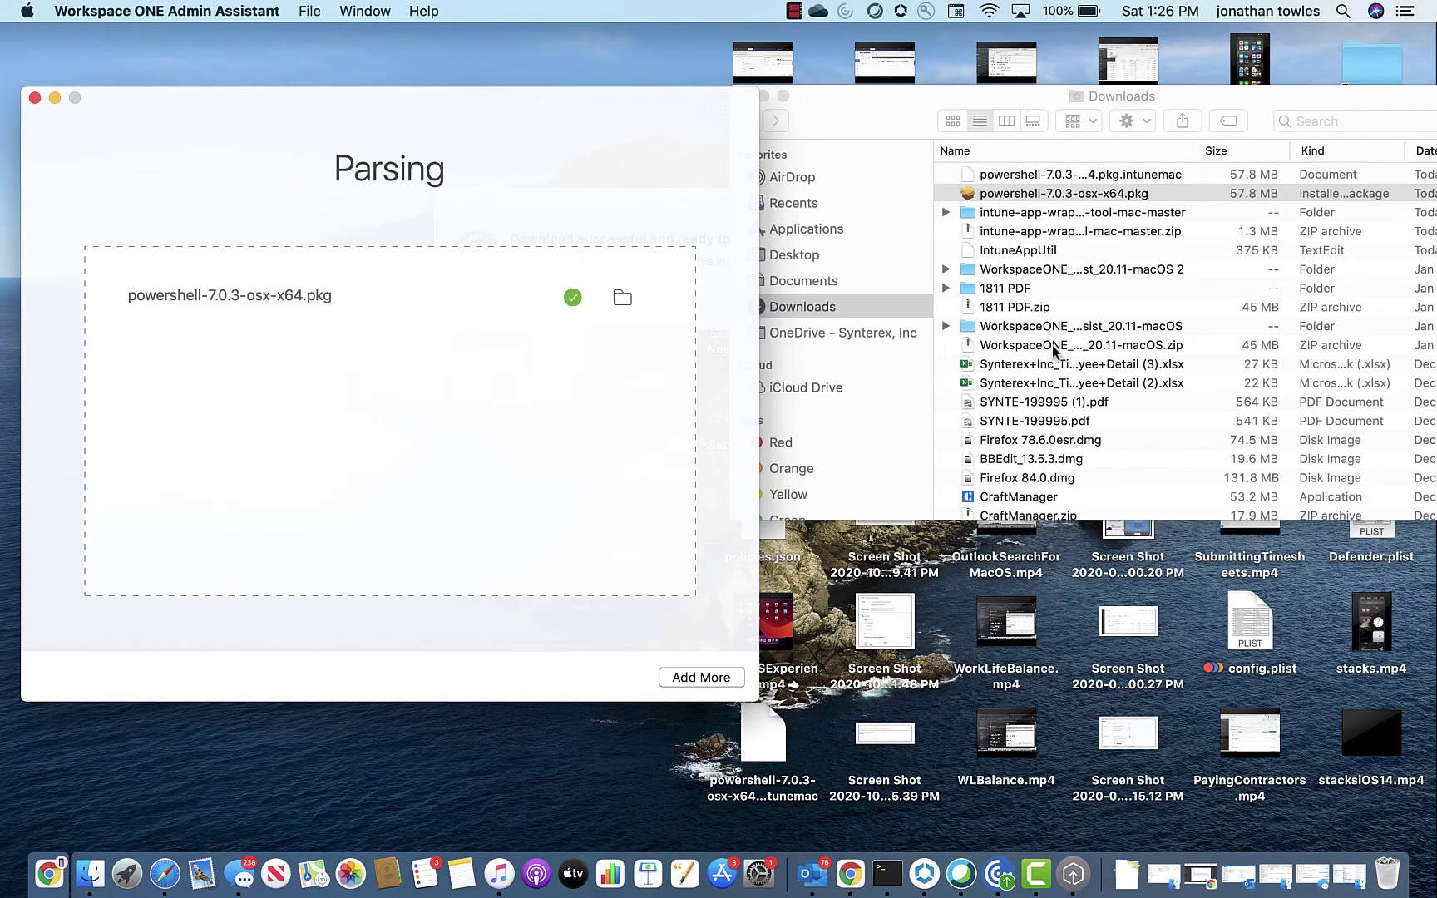
left_click(1044, 445)
left_click_drag(1045, 445, 455, 392)
Step: Add BBEdit_13.5.3.dmg from Downloads to the parsing list and dismiss its completion notice
left_click(696, 677)
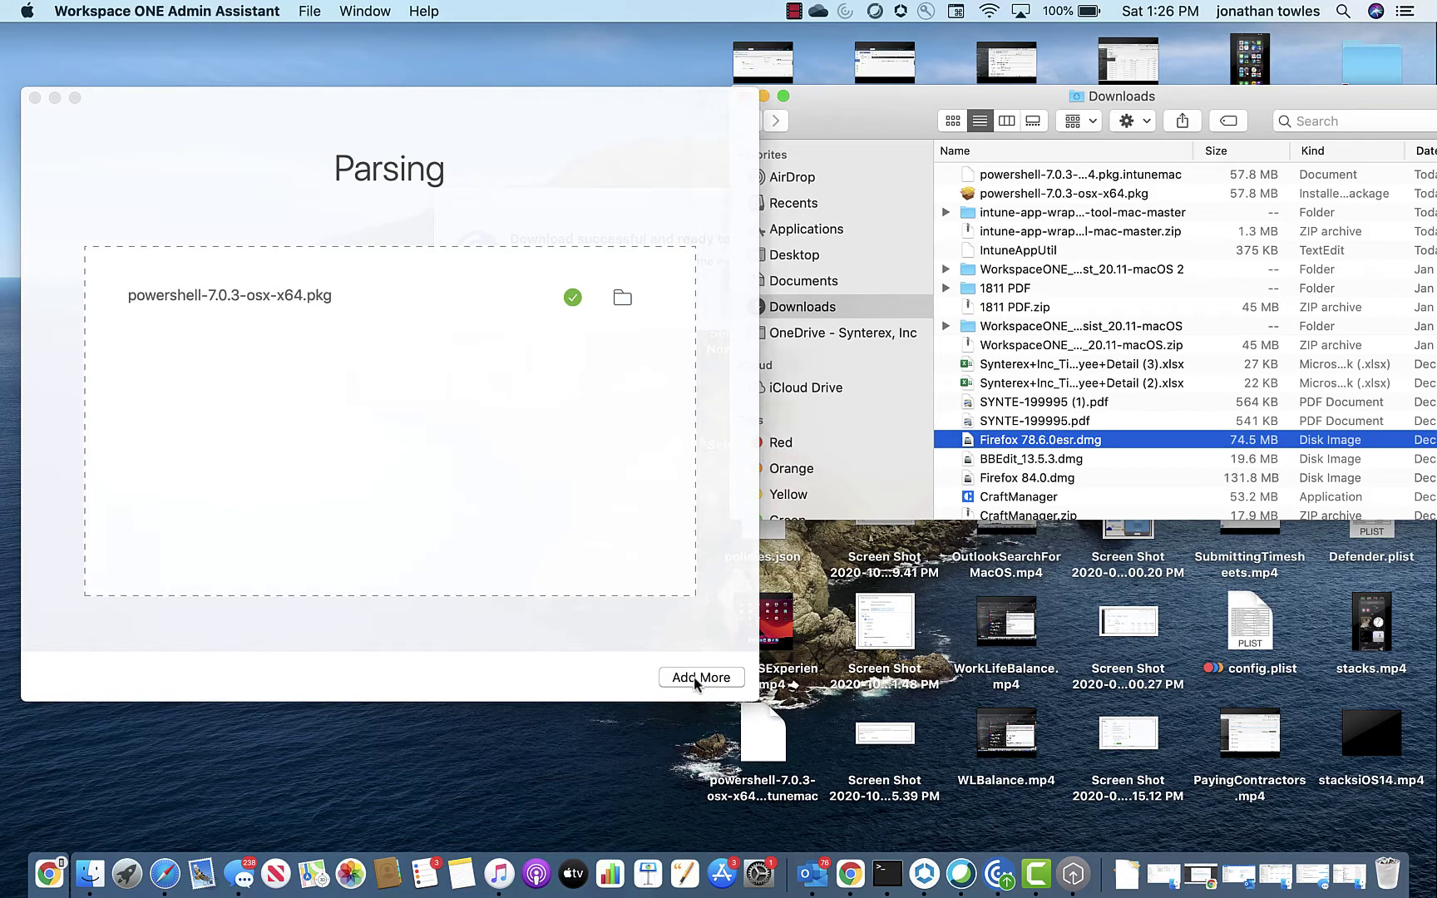
left_click(687, 680)
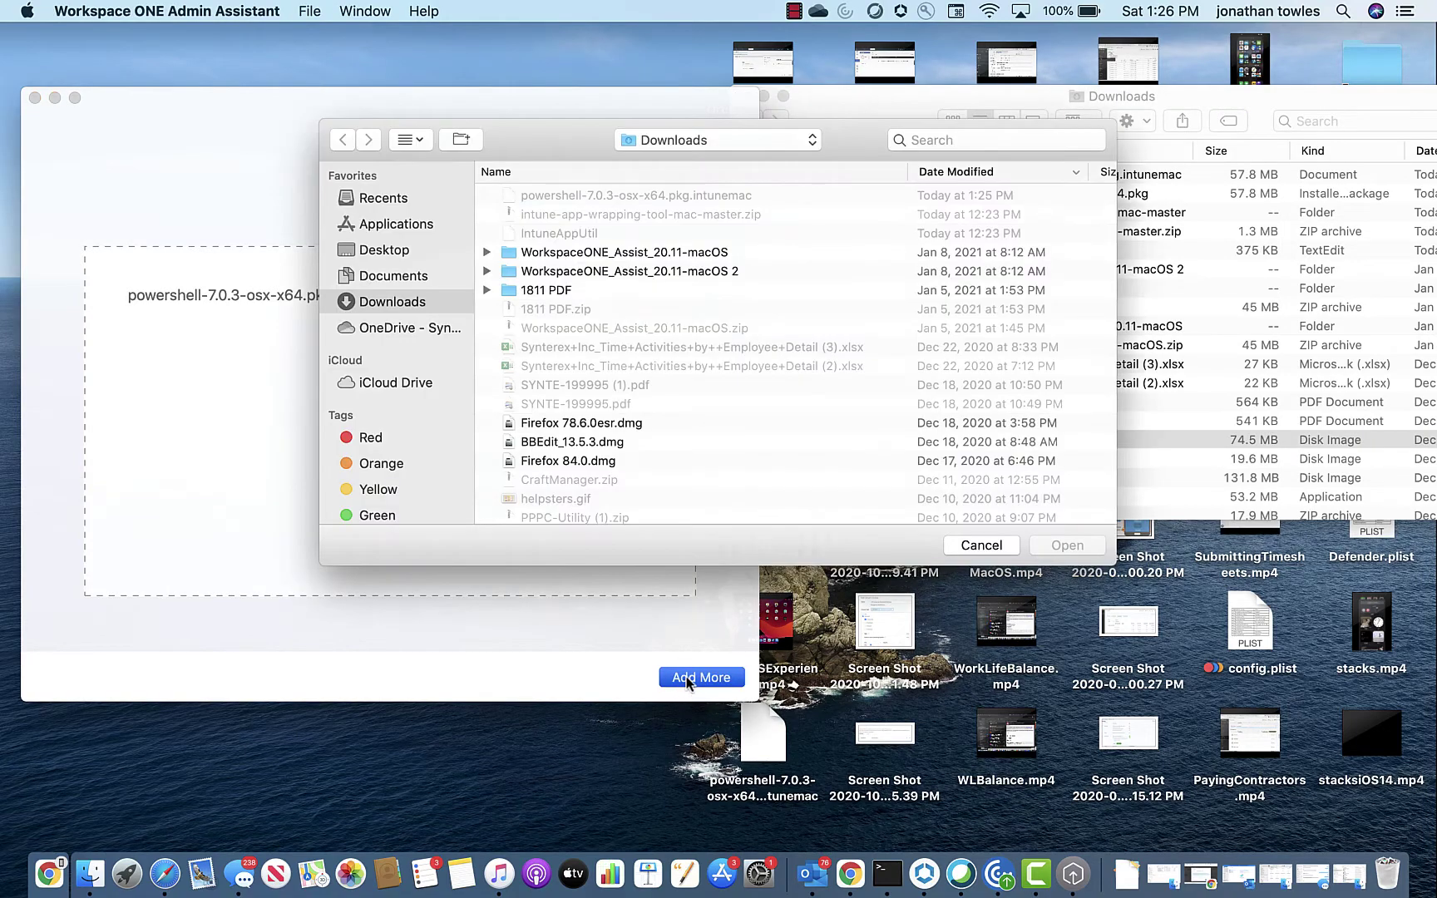
scroll(600, 378, "down", 3)
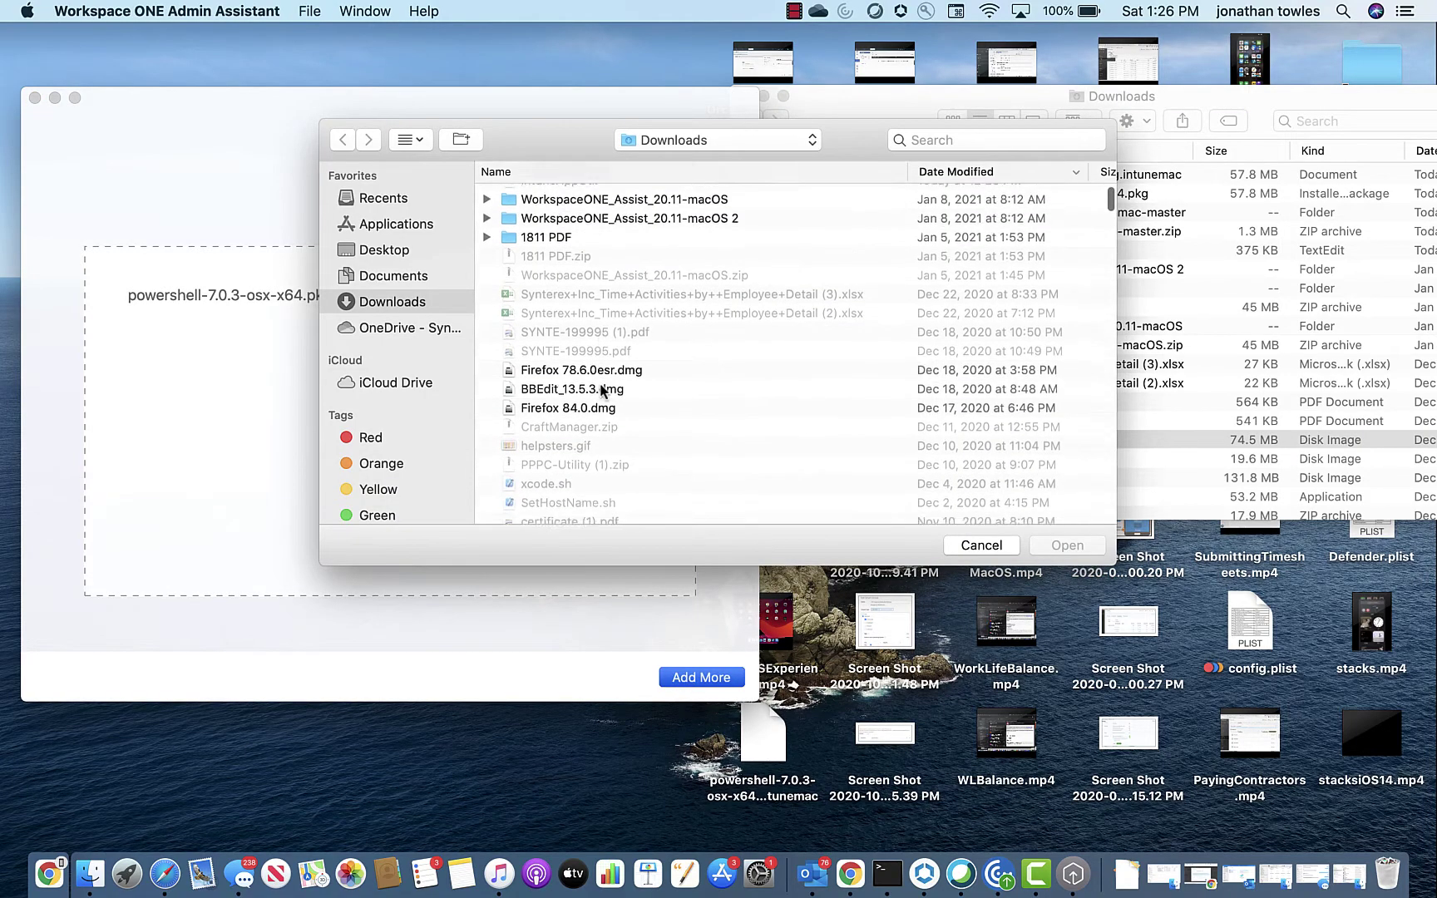
left_click(597, 366)
double_click(597, 366)
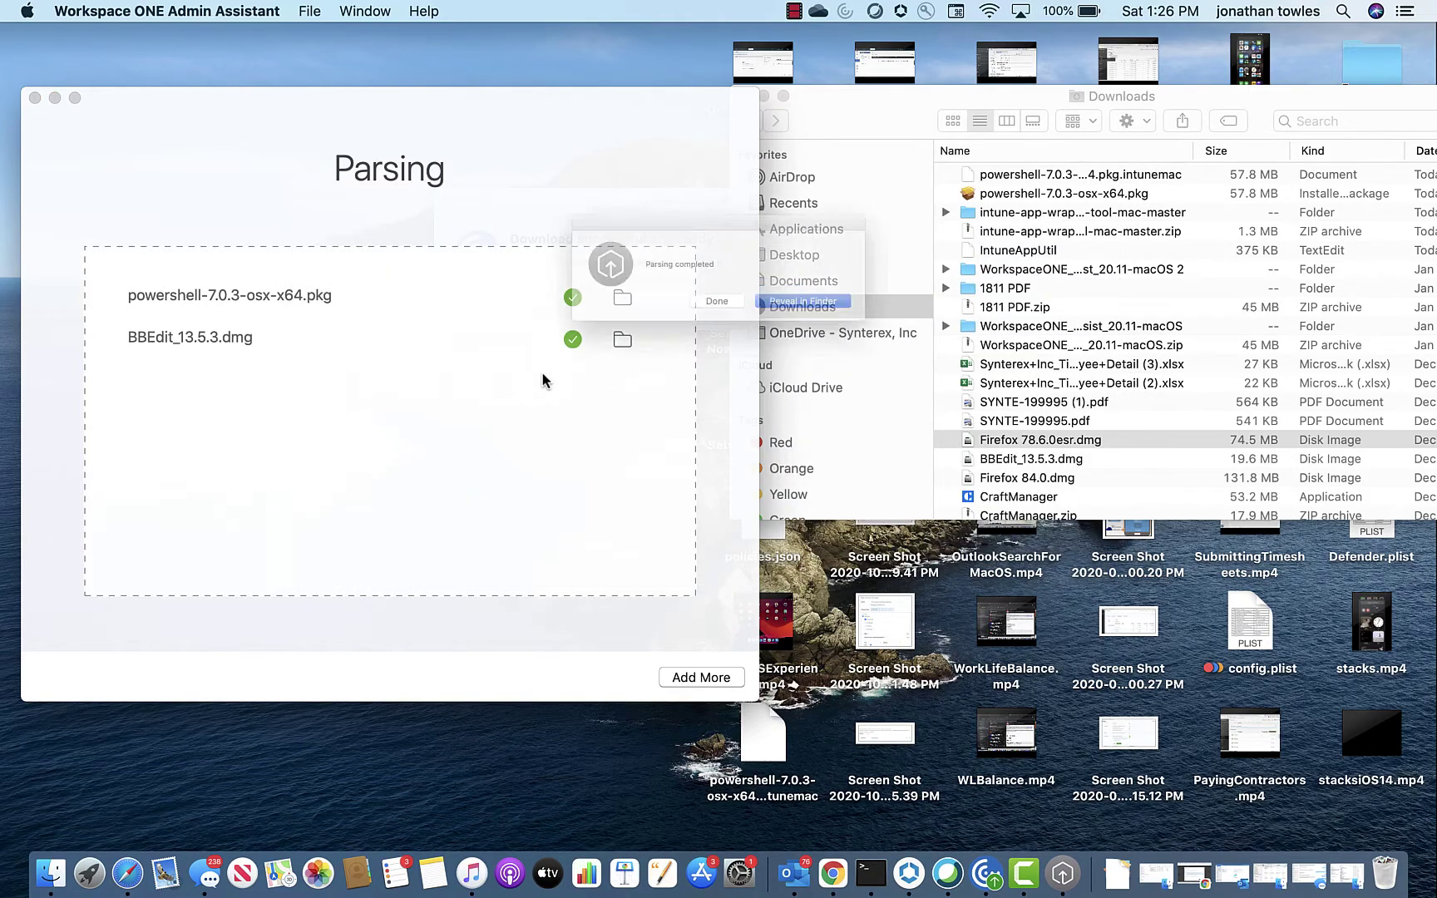
left_click(738, 312)
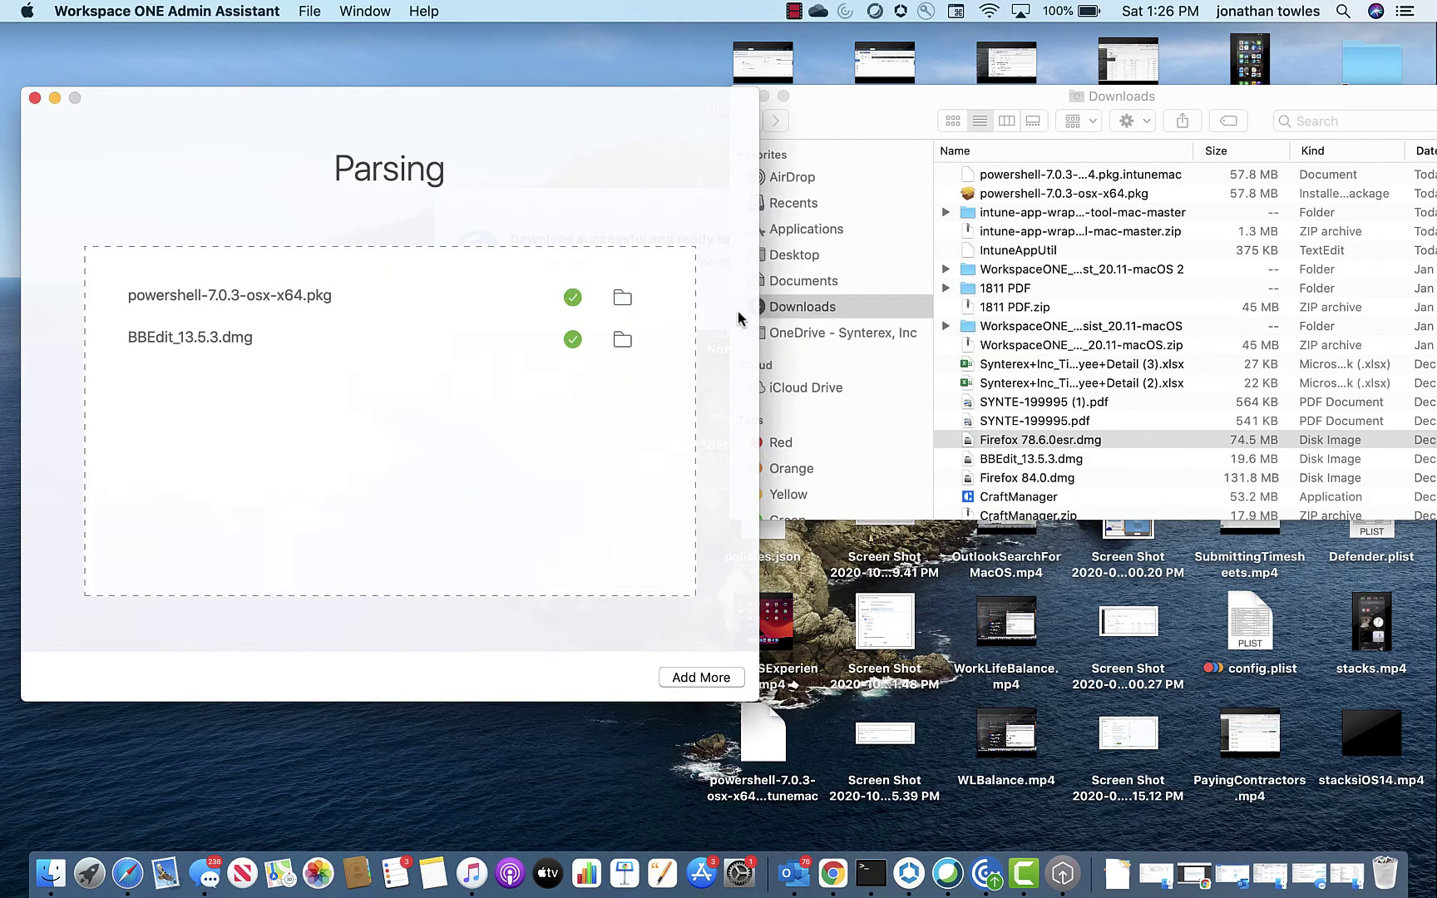
Step: Add Assist.app from the Applications folder, sorted by name, to the parsing list
left_click(823, 236)
left_click(824, 236)
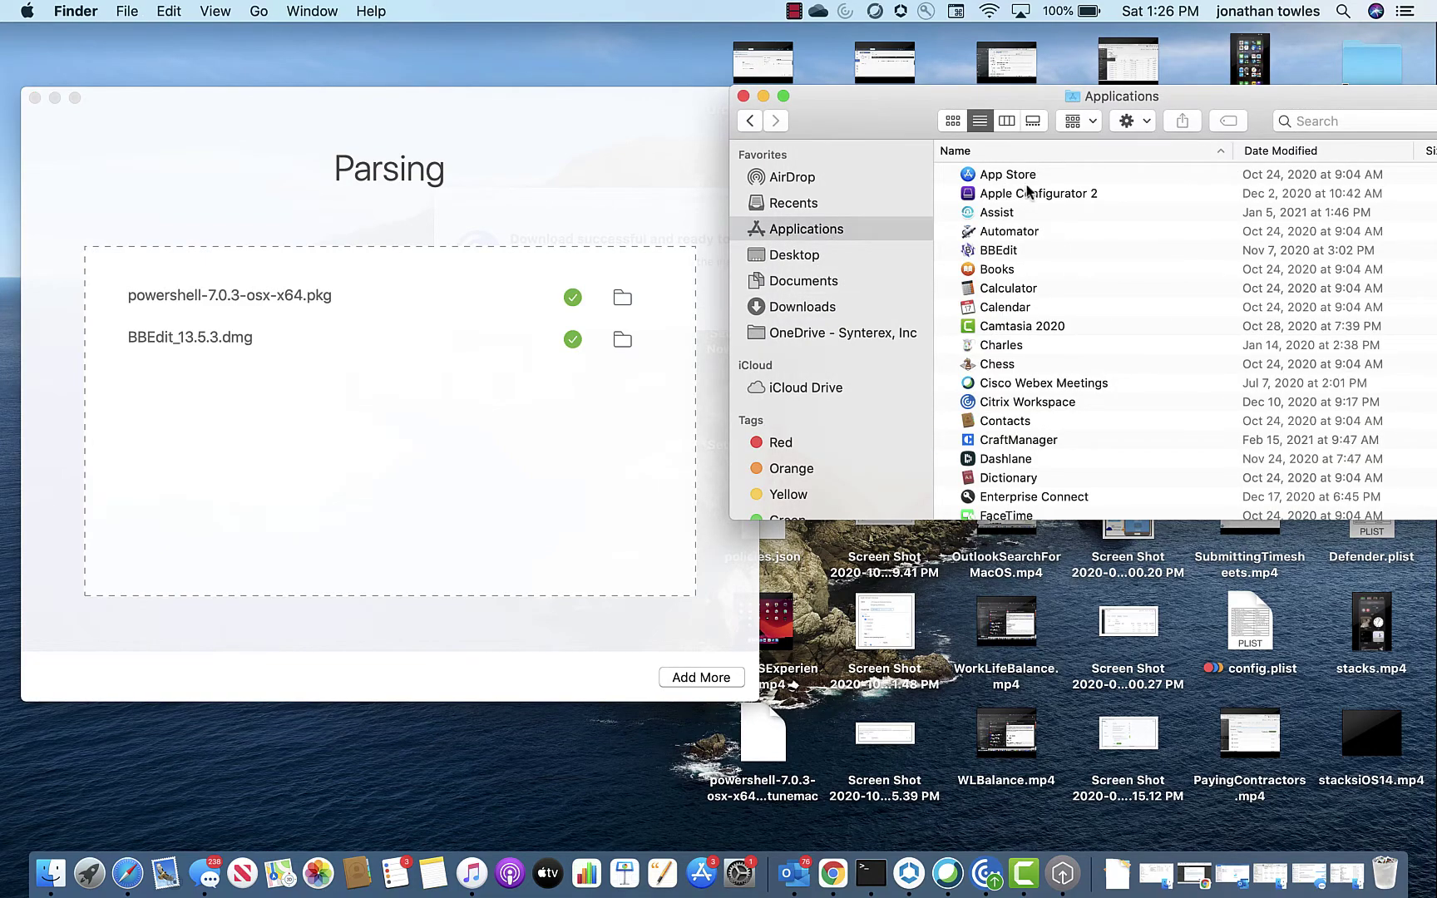
left_click(1046, 195)
left_click(696, 677)
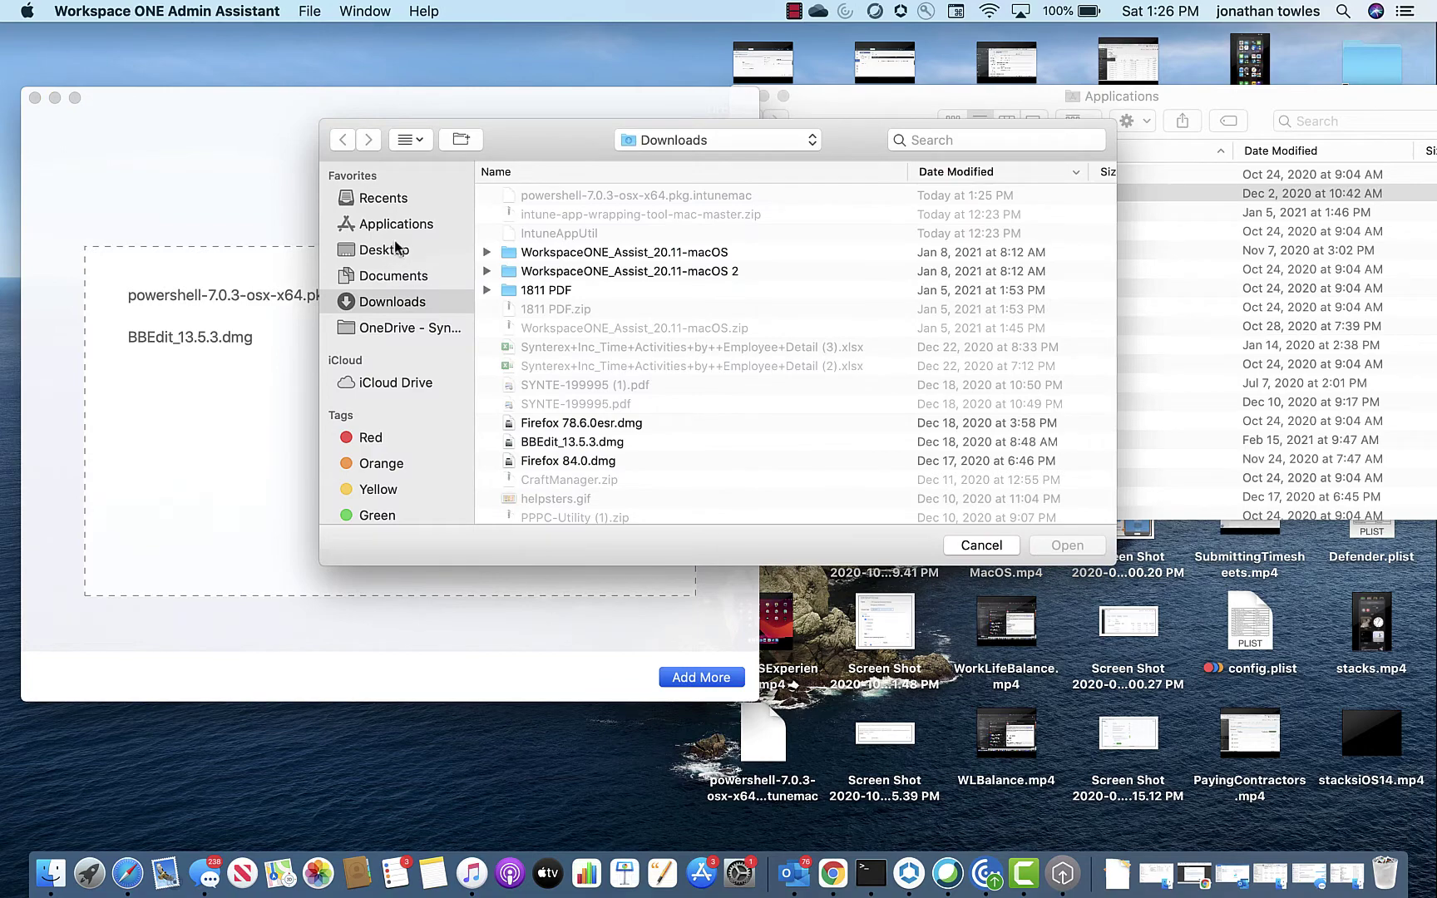
left_click(400, 223)
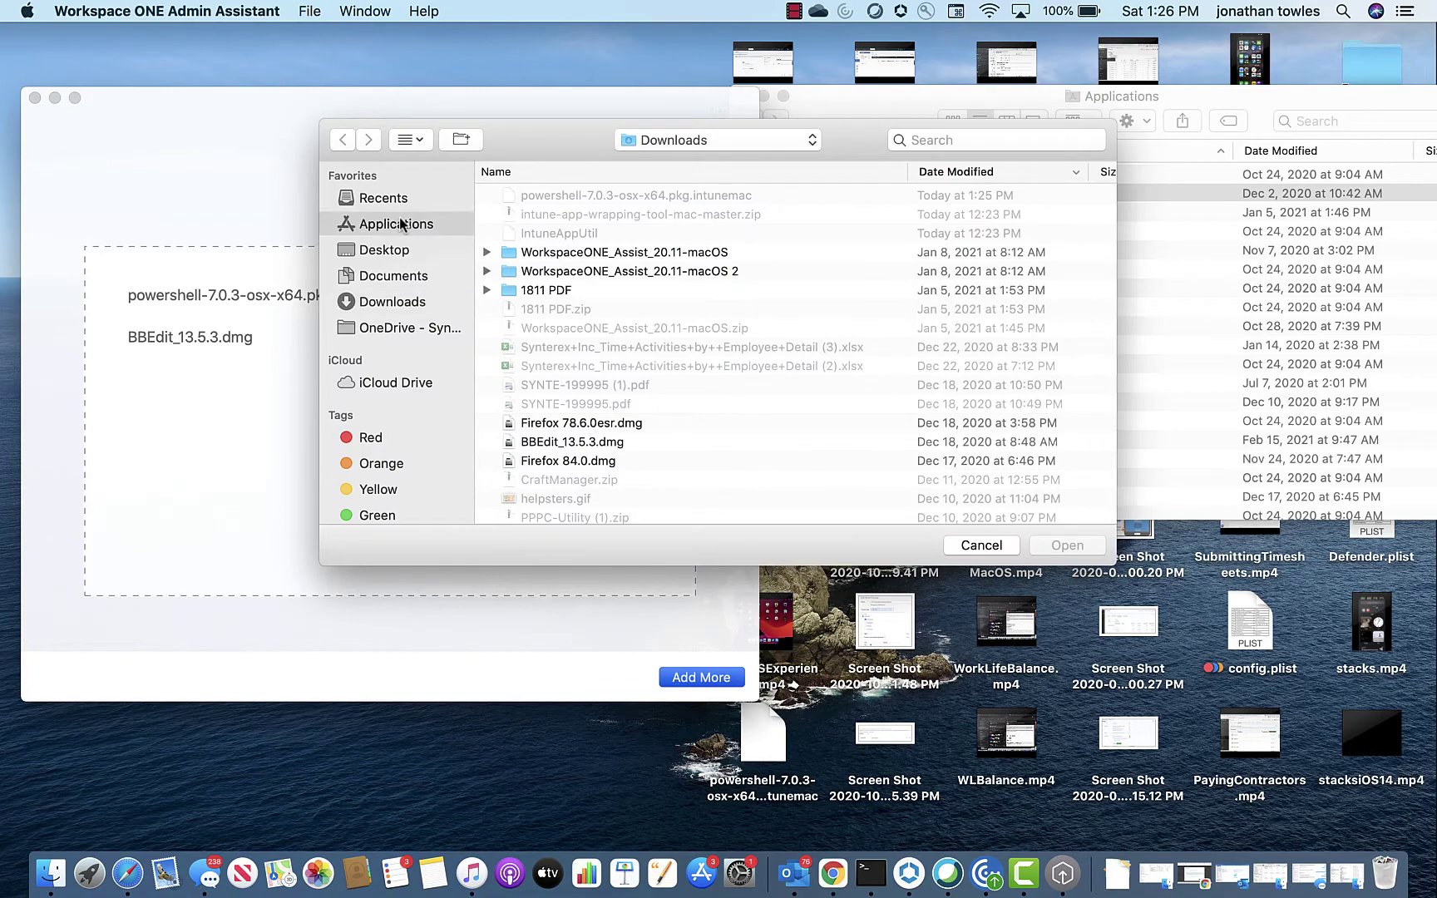
left_click(549, 172)
left_click(573, 214)
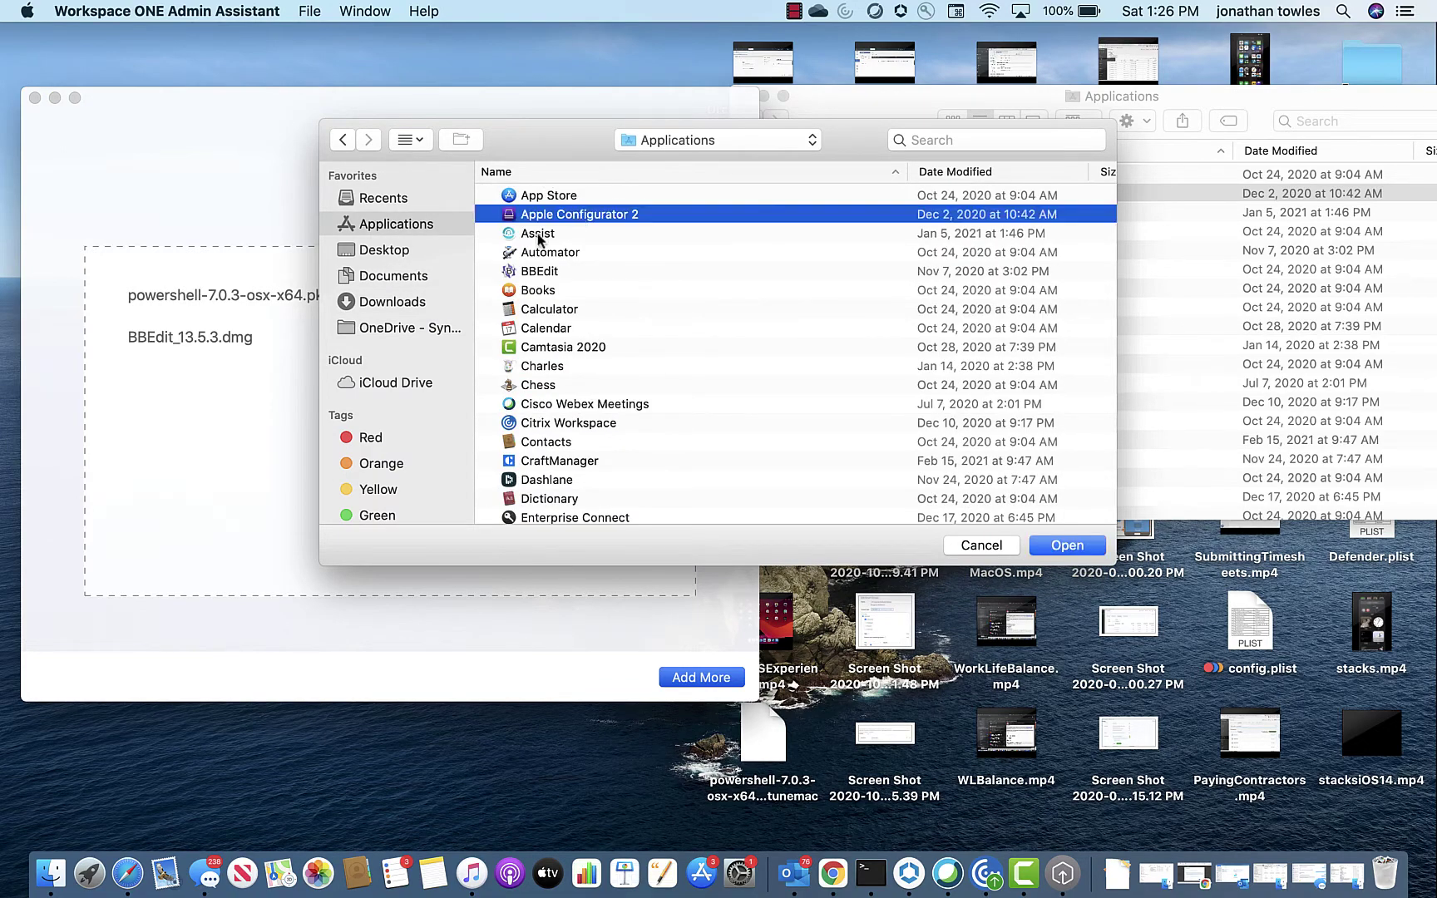
double_click(537, 234)
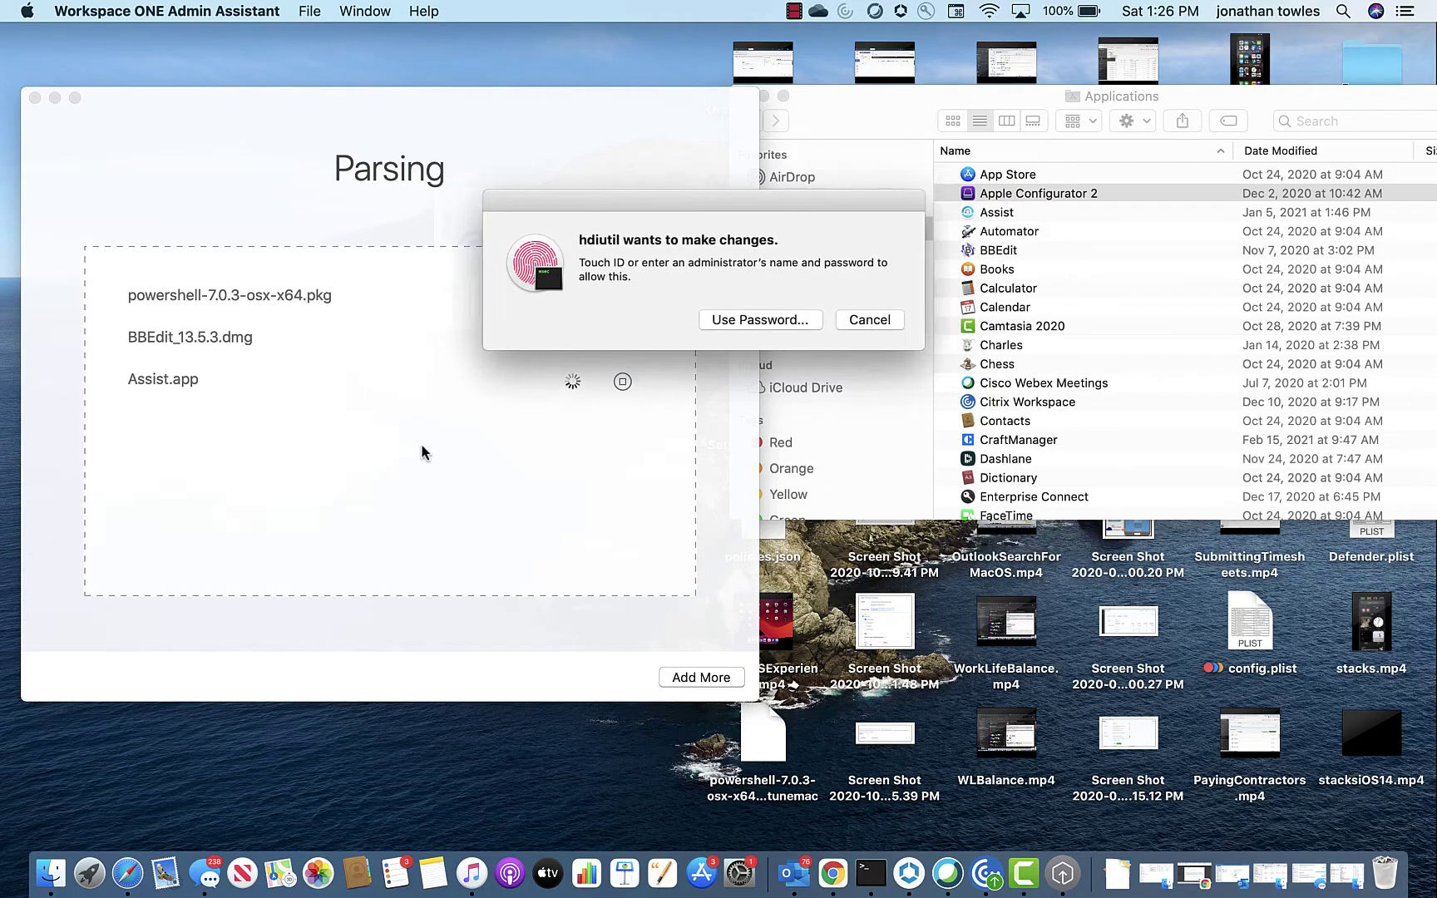
Step: Choose Use Password and submit the administrator user name and password for the hdiutil prompt
left_click(746, 320)
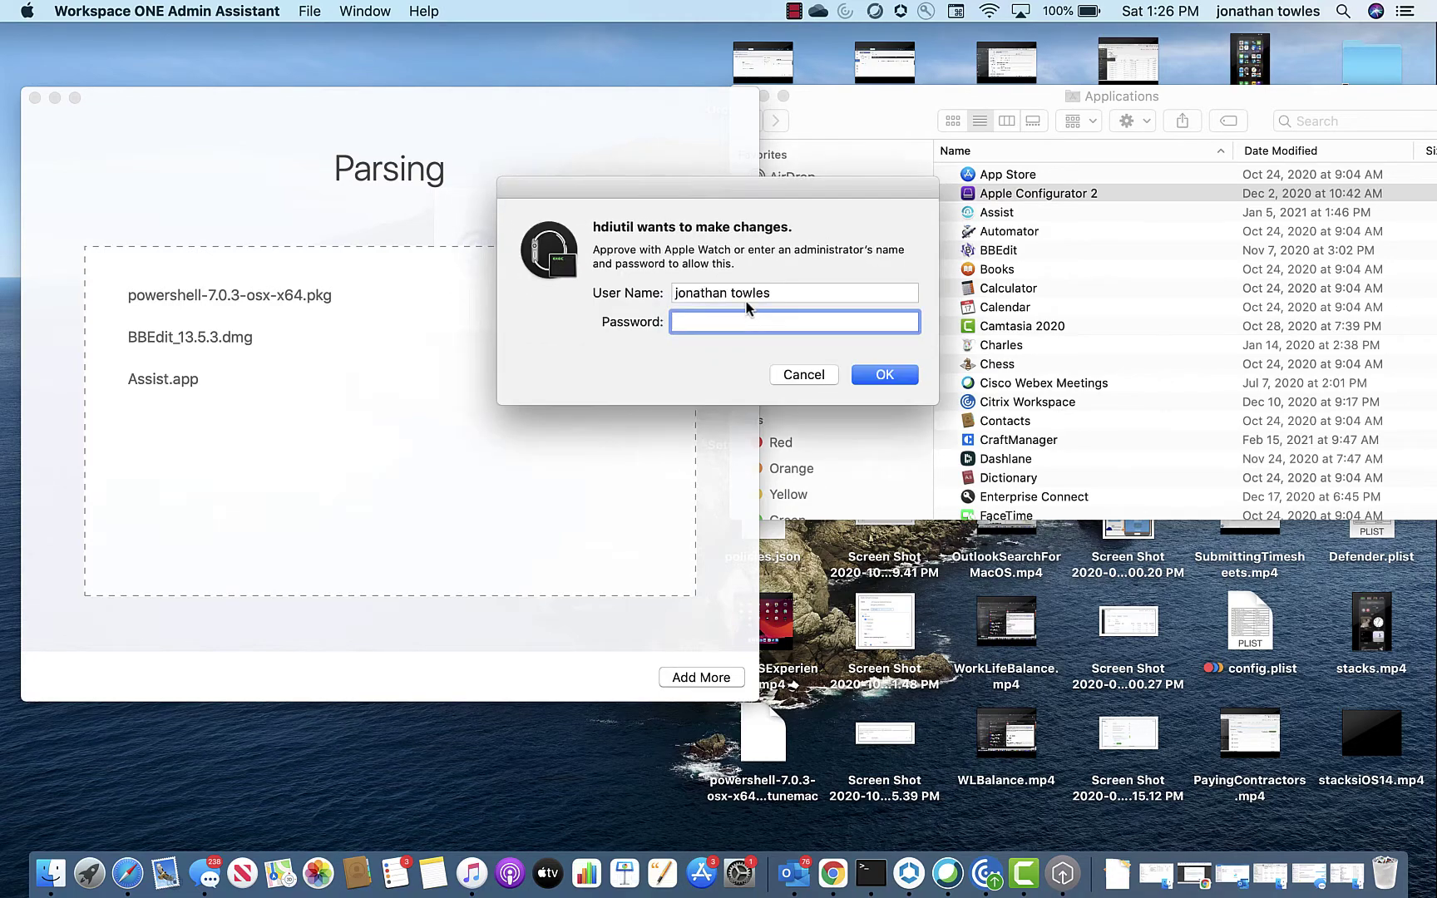
triple_click(746, 301)
type("test")
key("Tab")
type("*********")
key("Return")
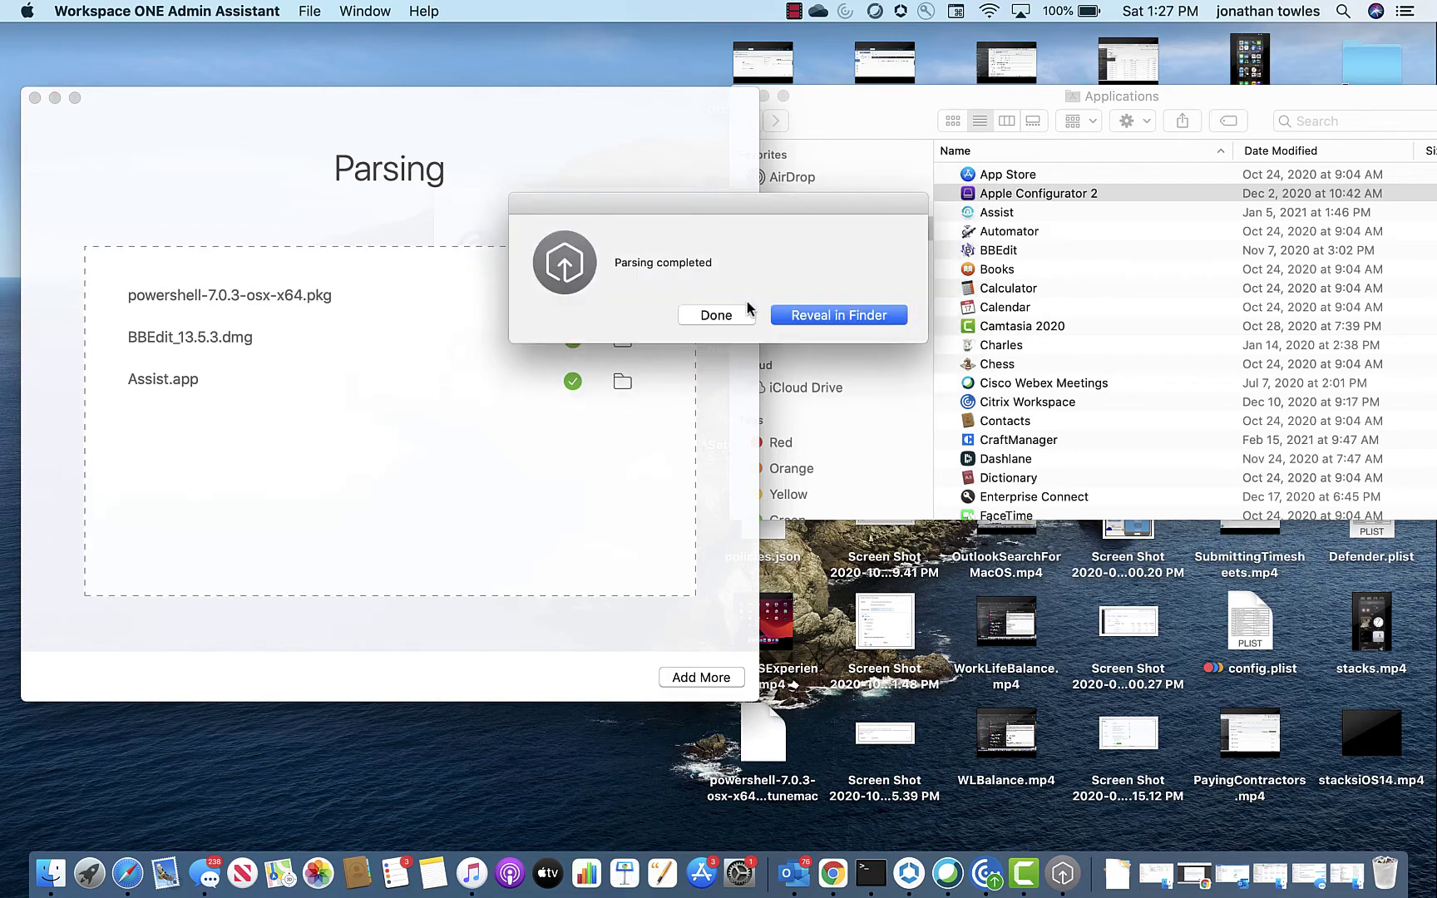
Step: Reveal the output in Finder, expand the powershell-7.0.3 folder and open powershell-7.0.3.plist in Xcode
left_click(818, 307)
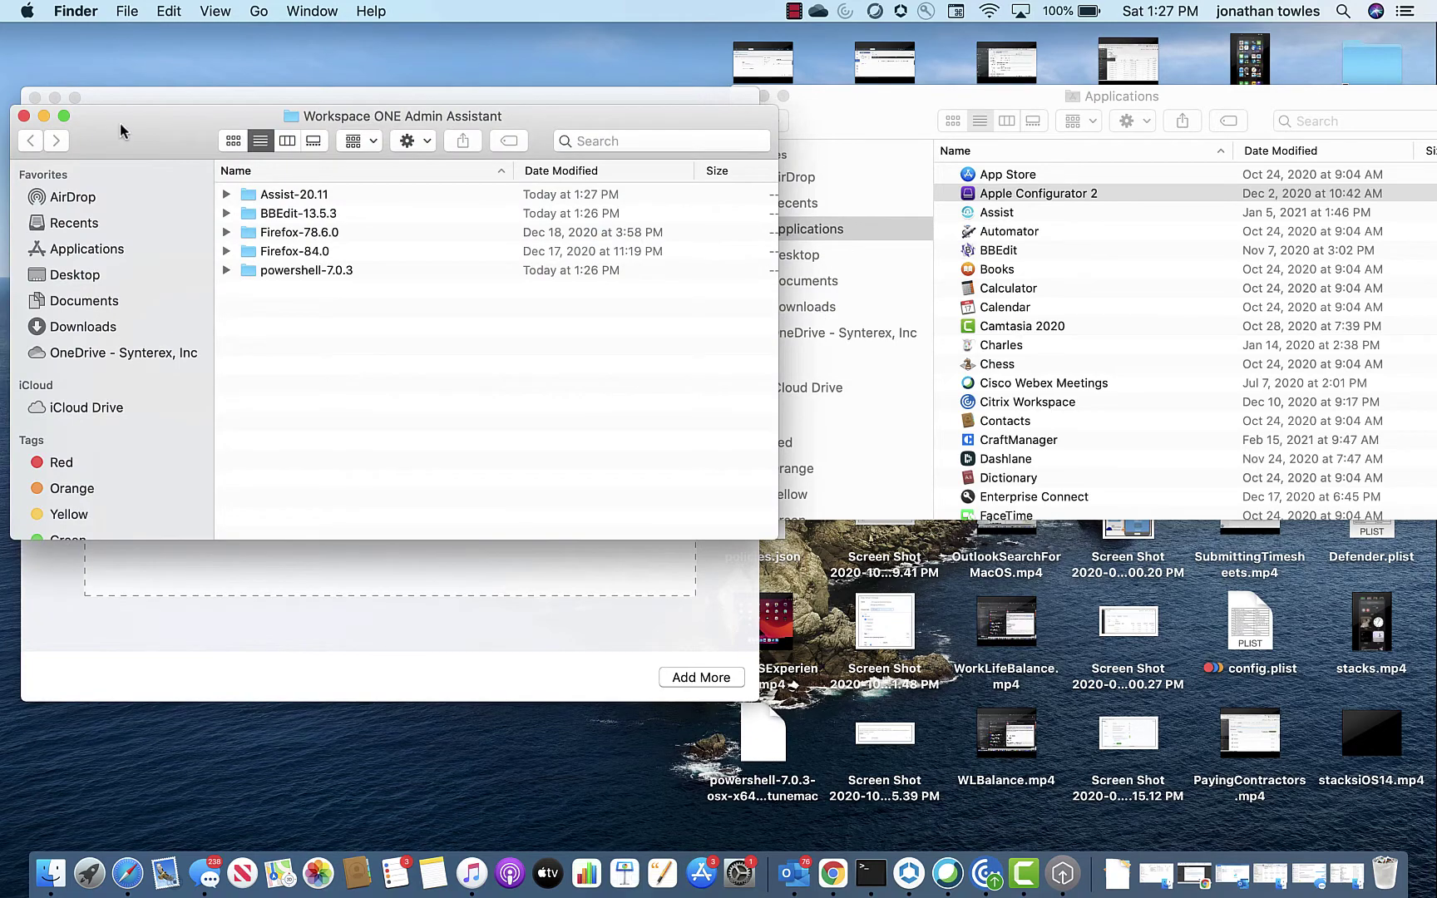
left_click_drag(176, 128, 724, 199)
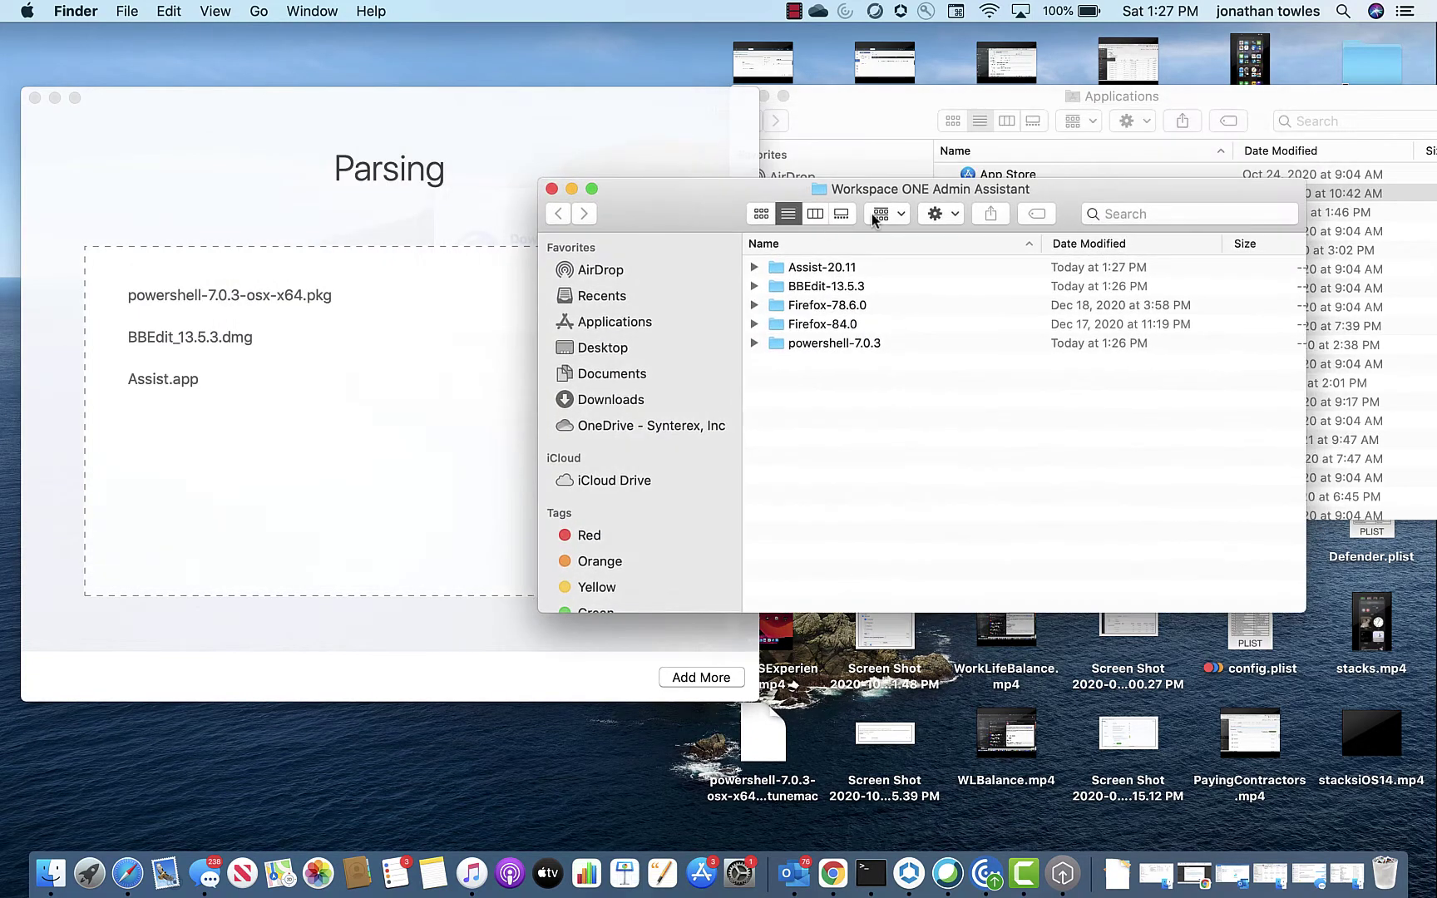
left_click(753, 343)
double_click(881, 381)
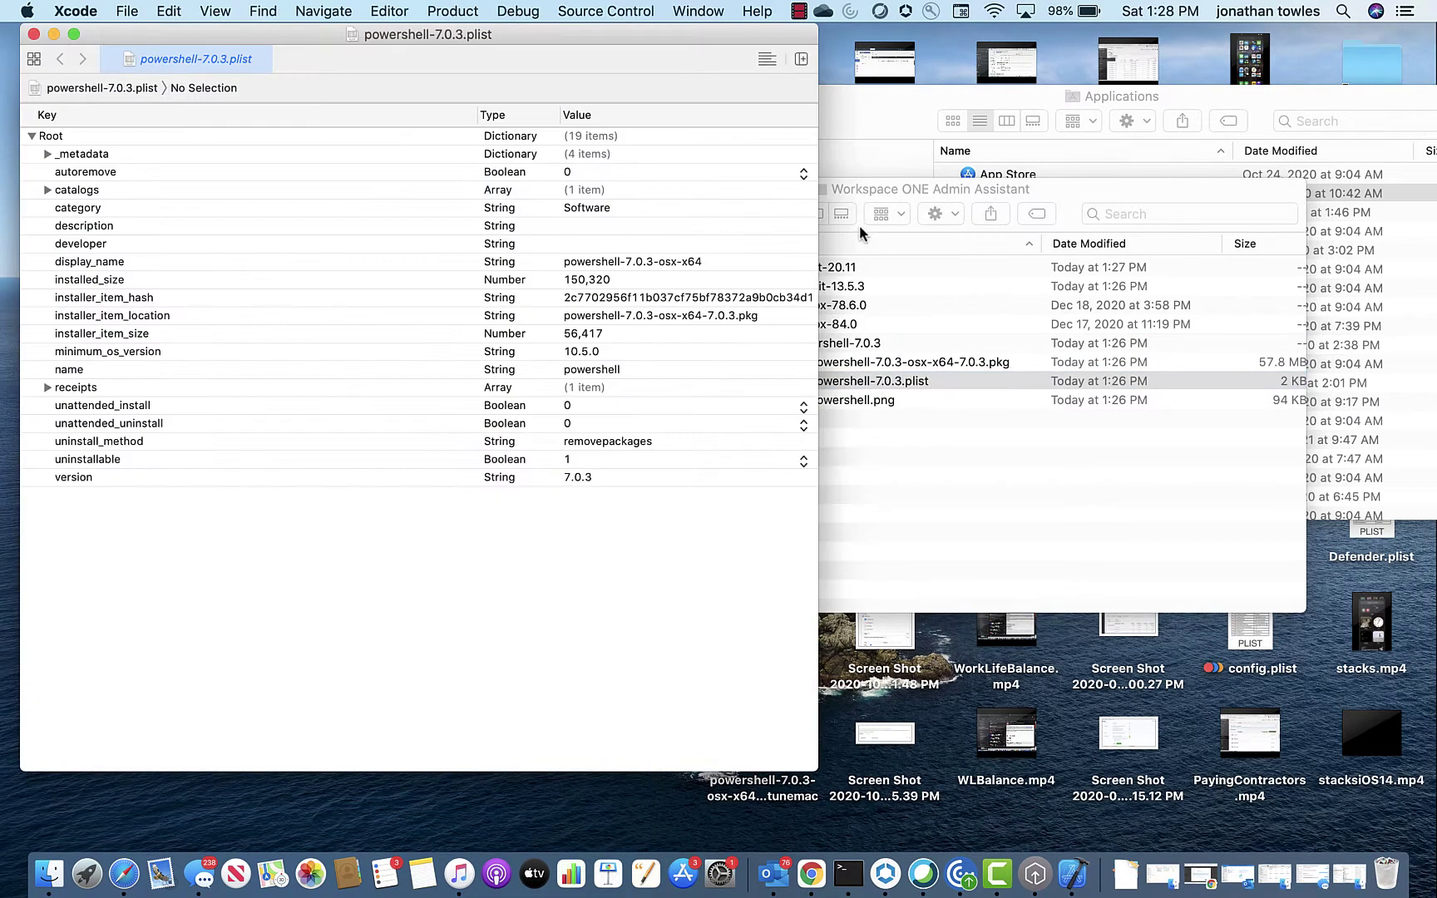
Step: Expand receipts, Item 0, catalogs and _metadata to show packageid com.microsoft.powershell 7.0.3 and the testing catalog
left_click_drag(310, 33, 481, 38)
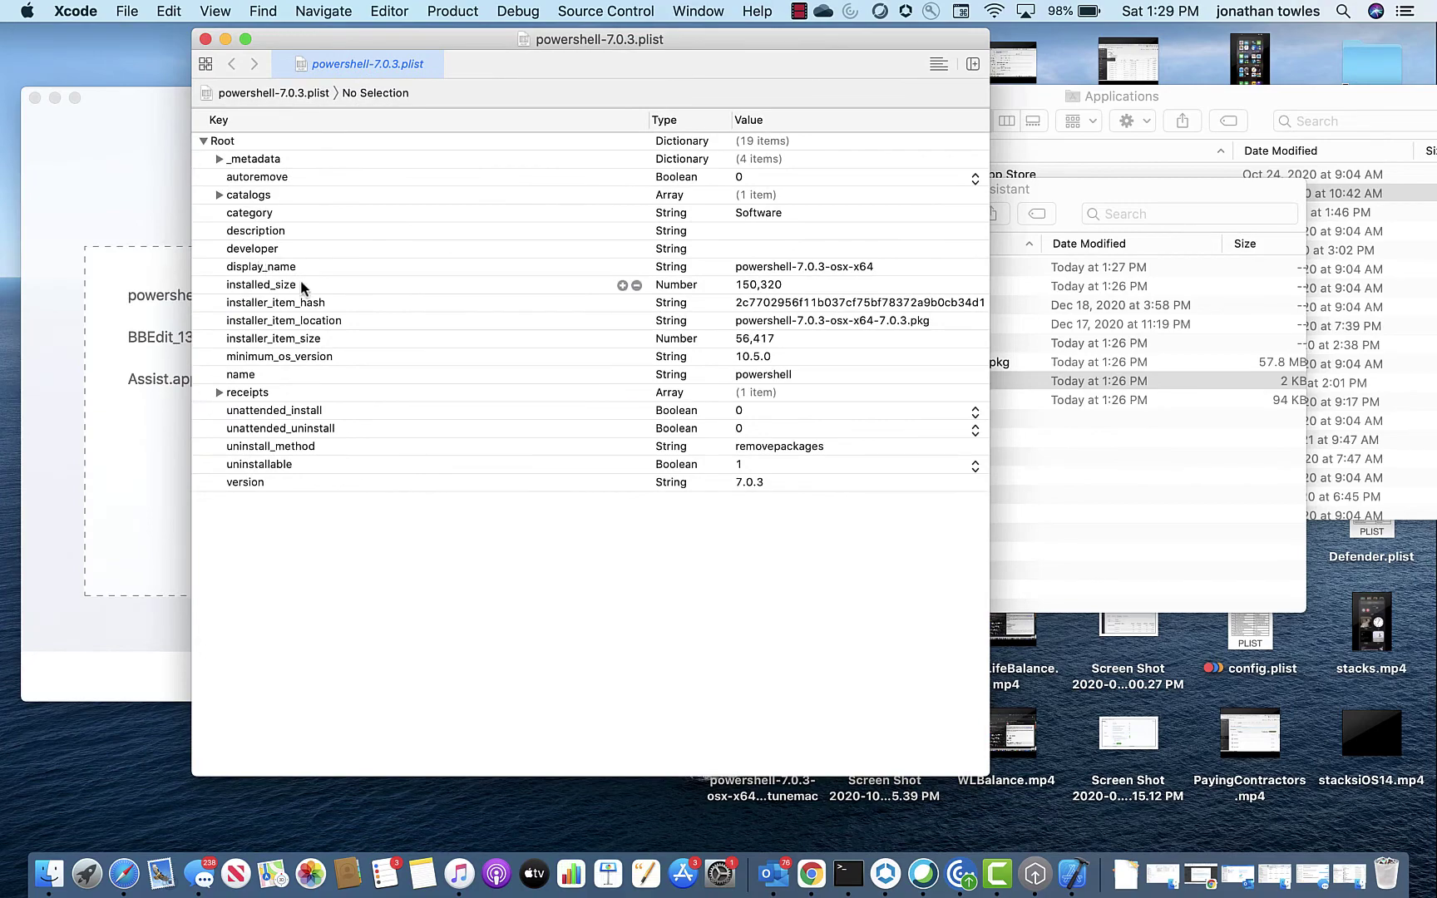
left_click_drag(358, 37, 652, 54)
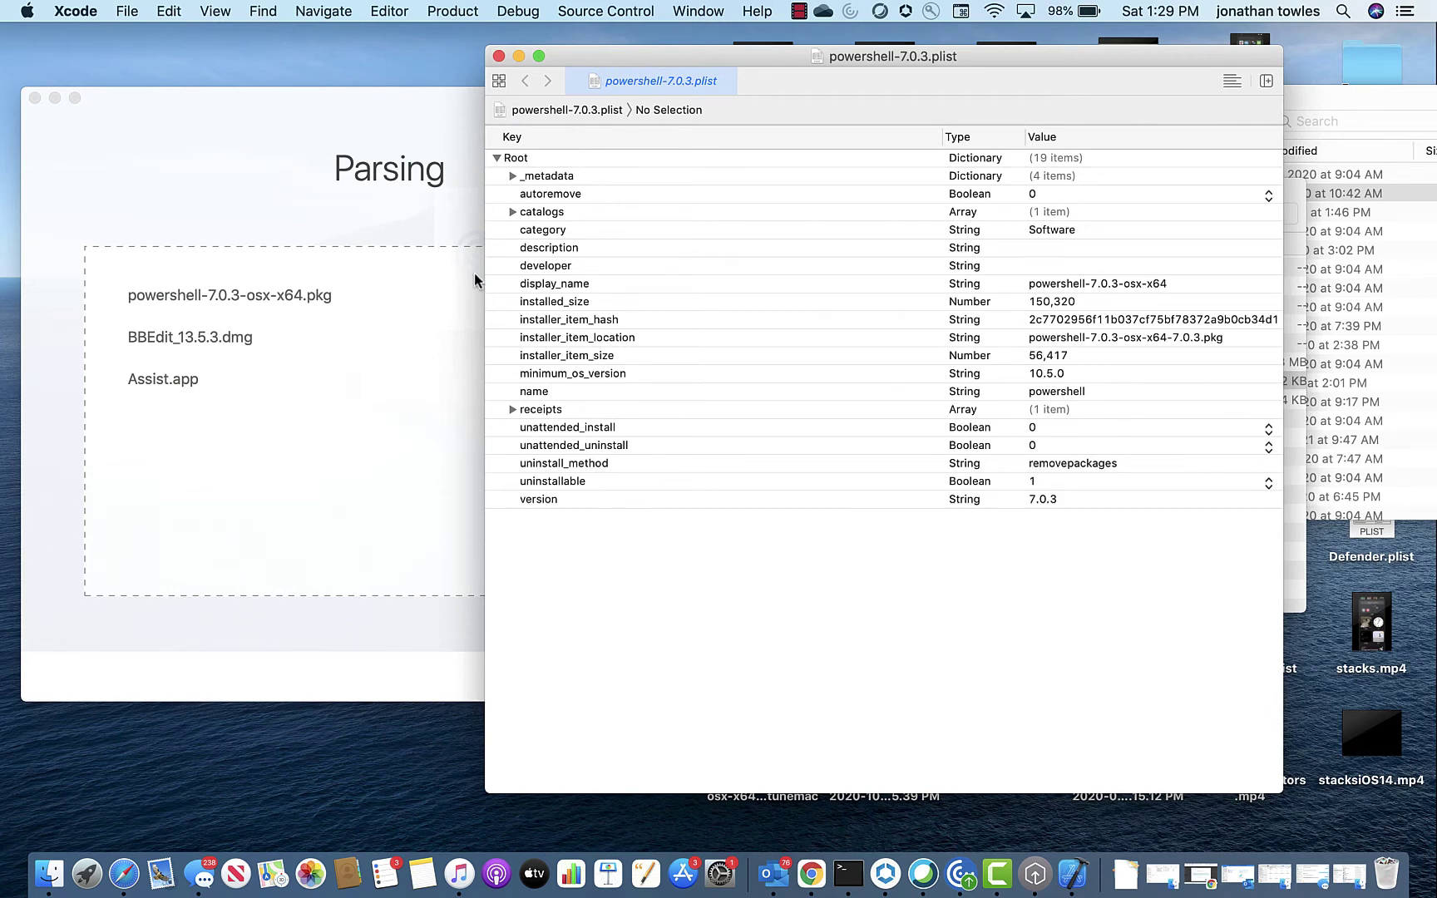
left_click(510, 410)
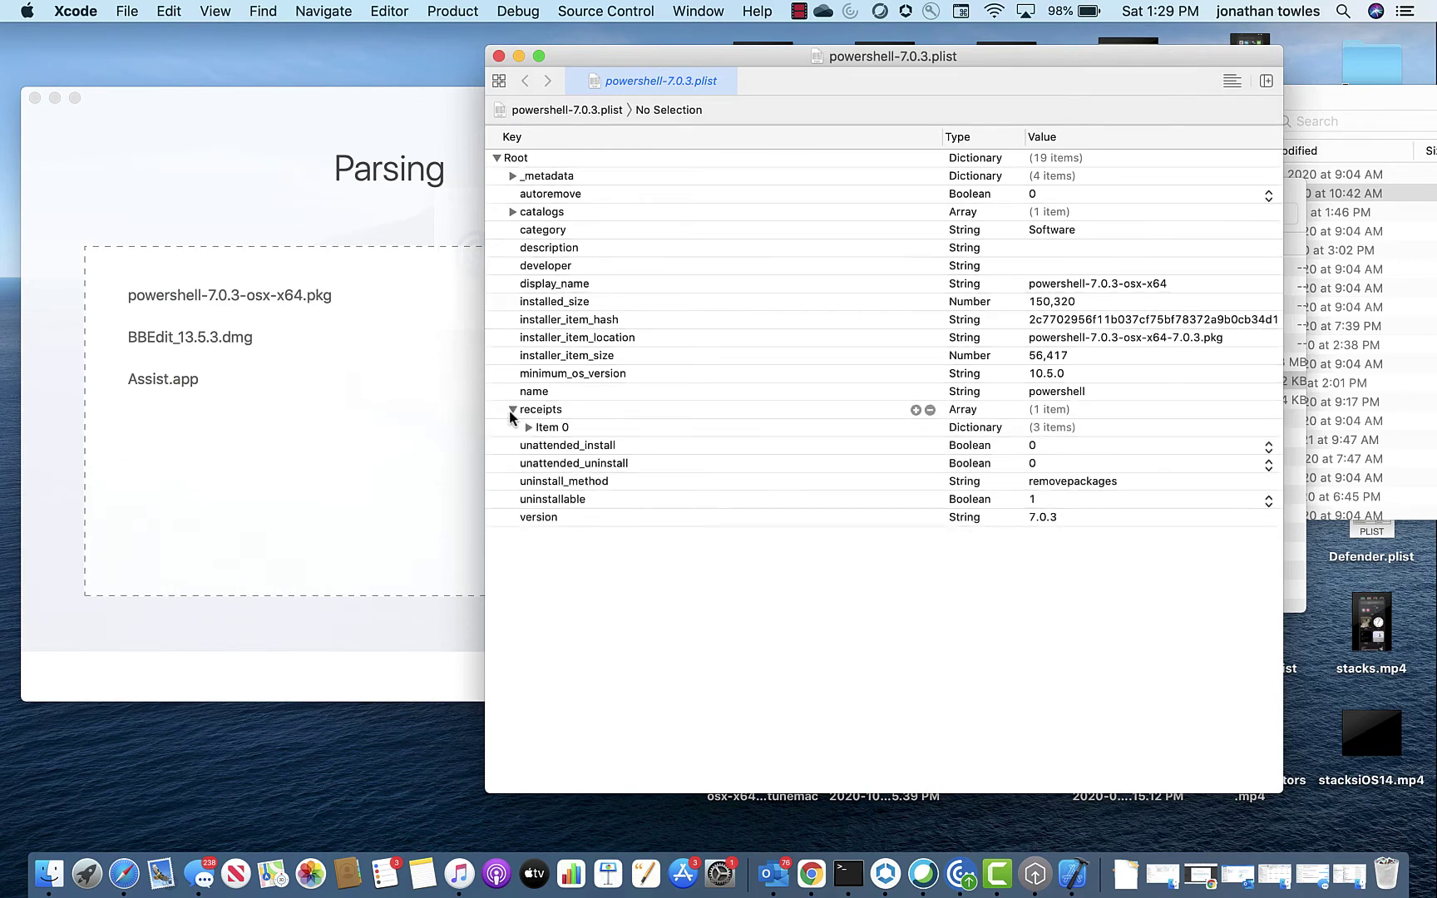
left_click(518, 426)
left_click(529, 427)
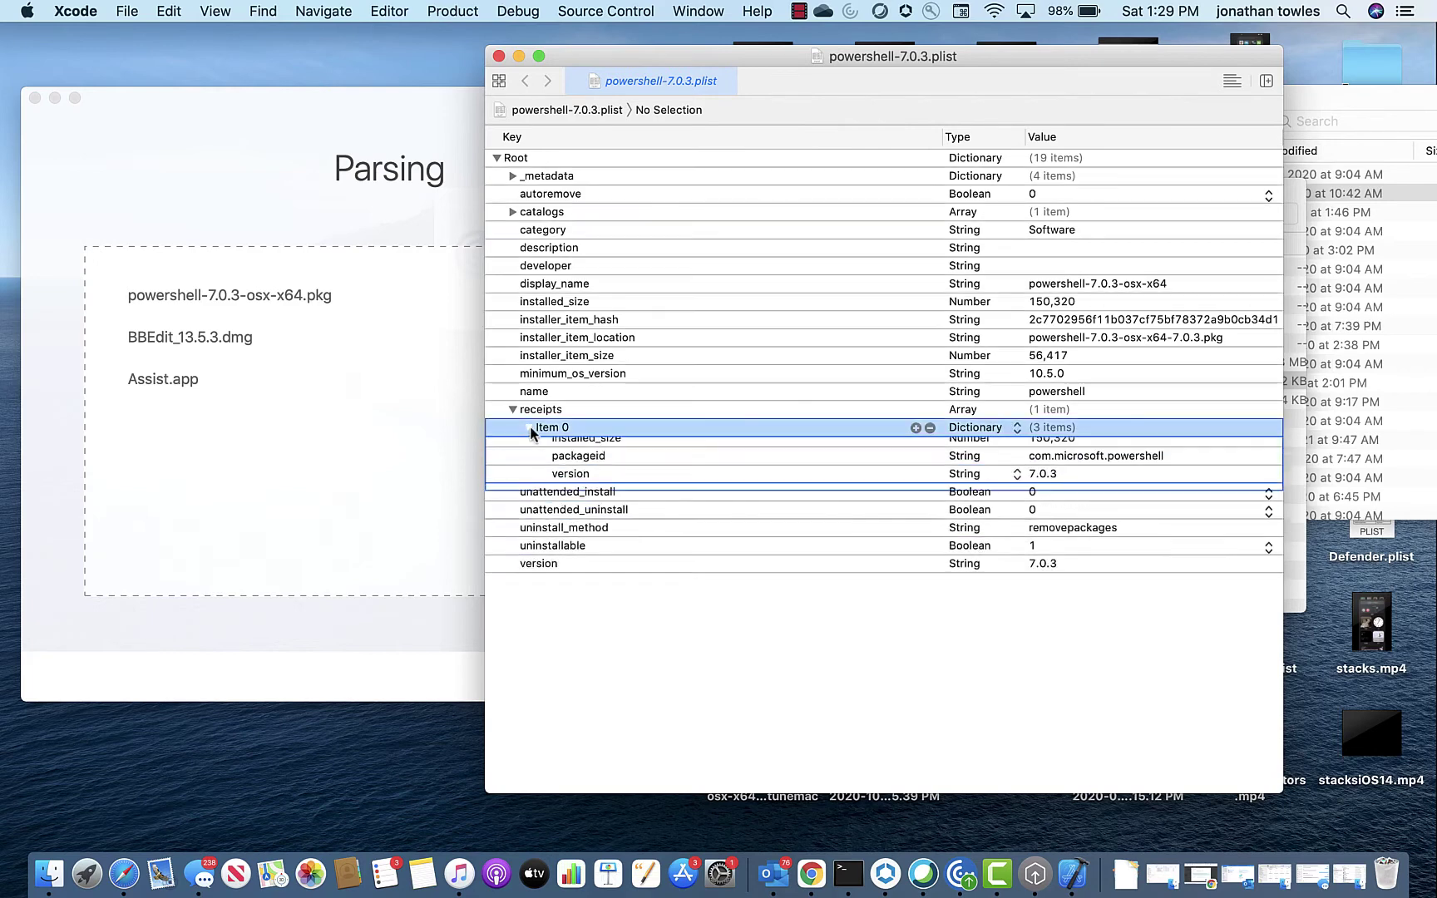
left_click(662, 469)
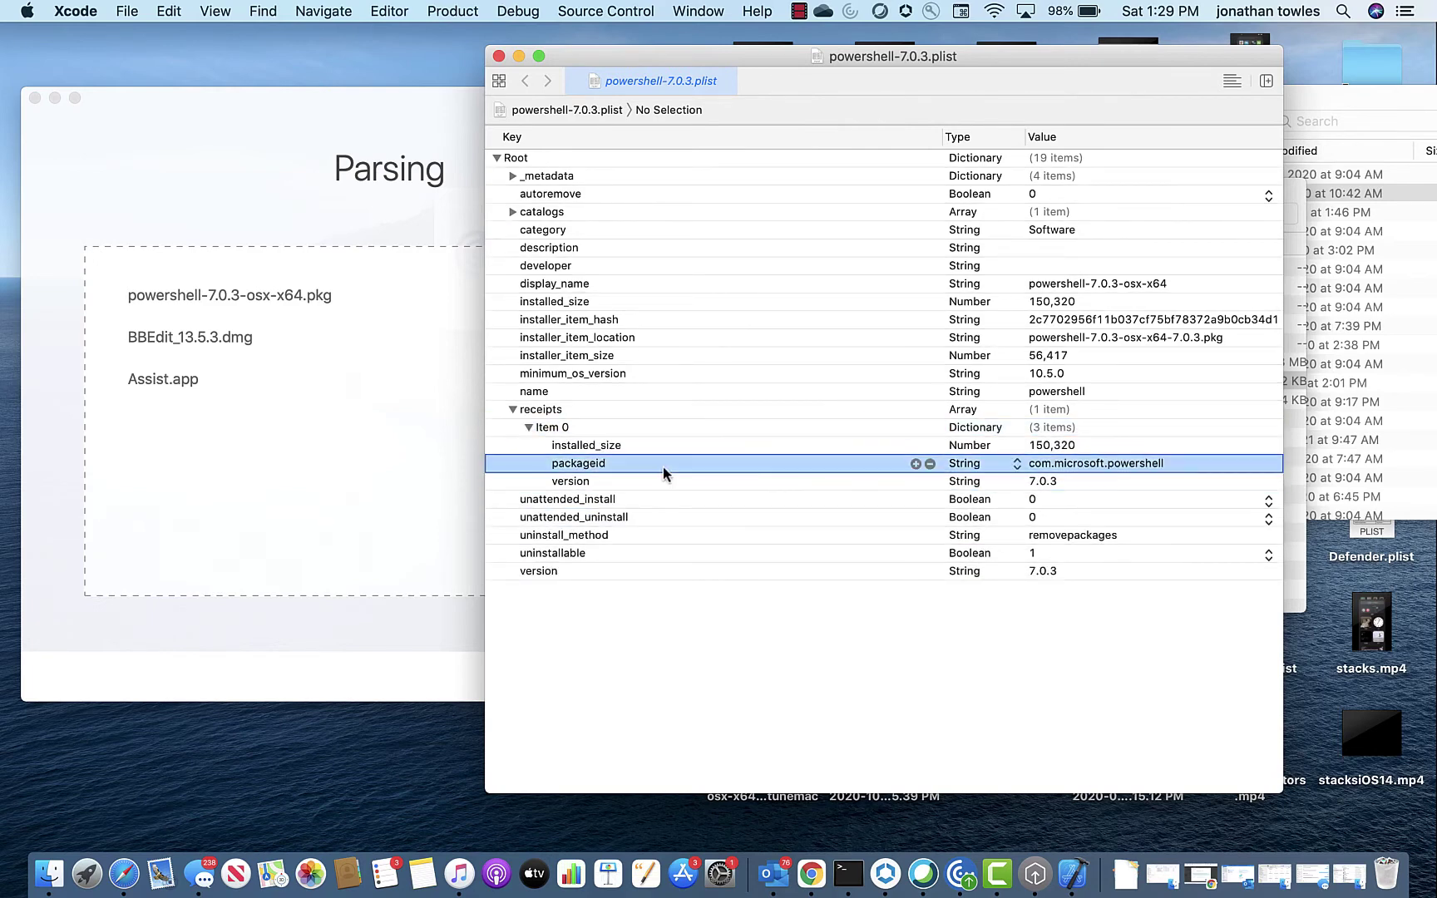
key("Down")
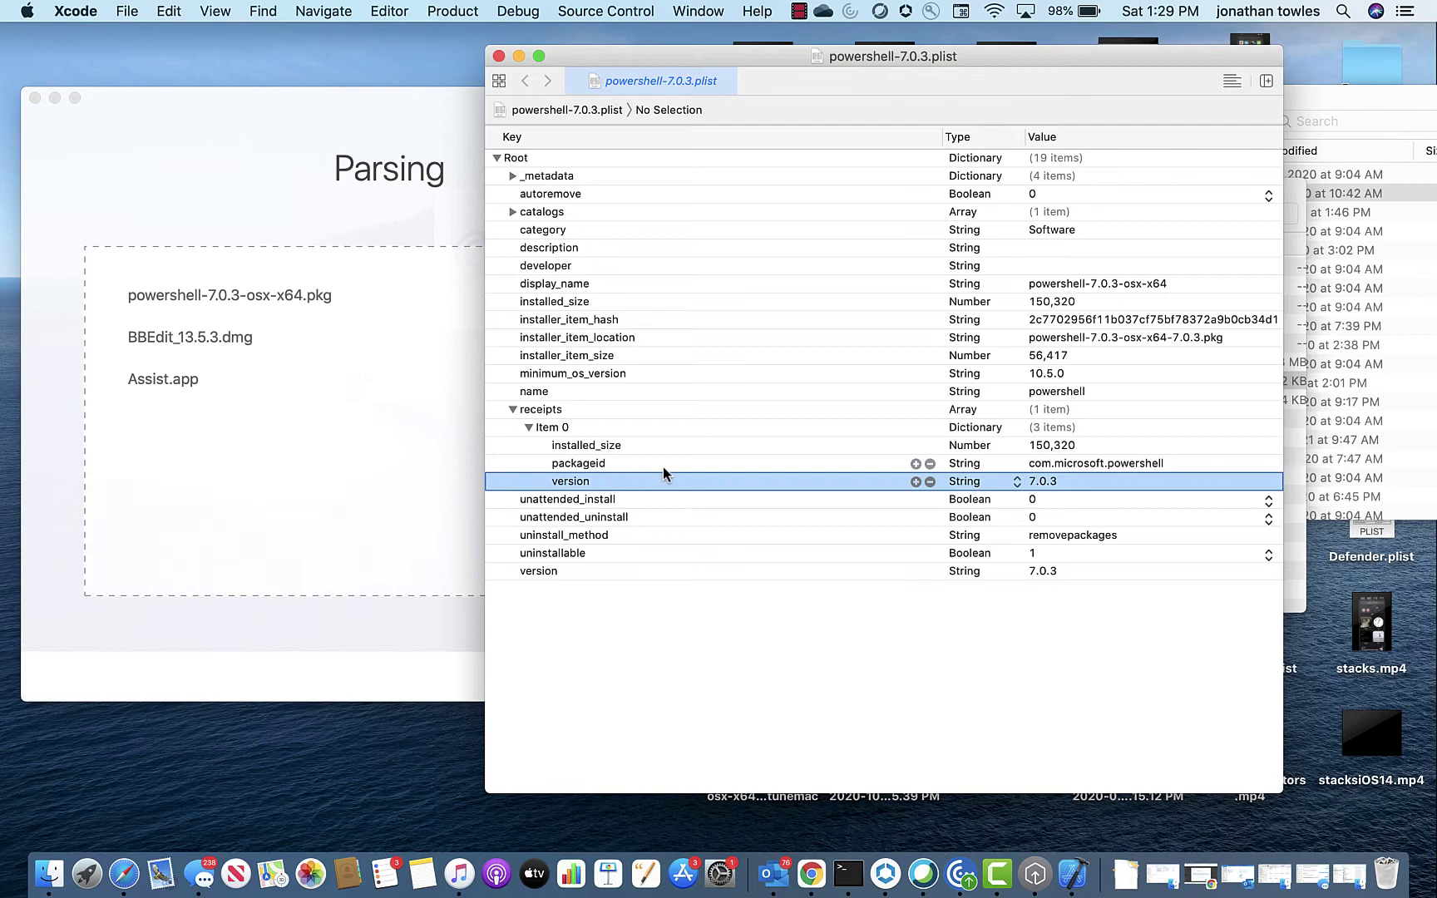
key("Up")
key("Up")
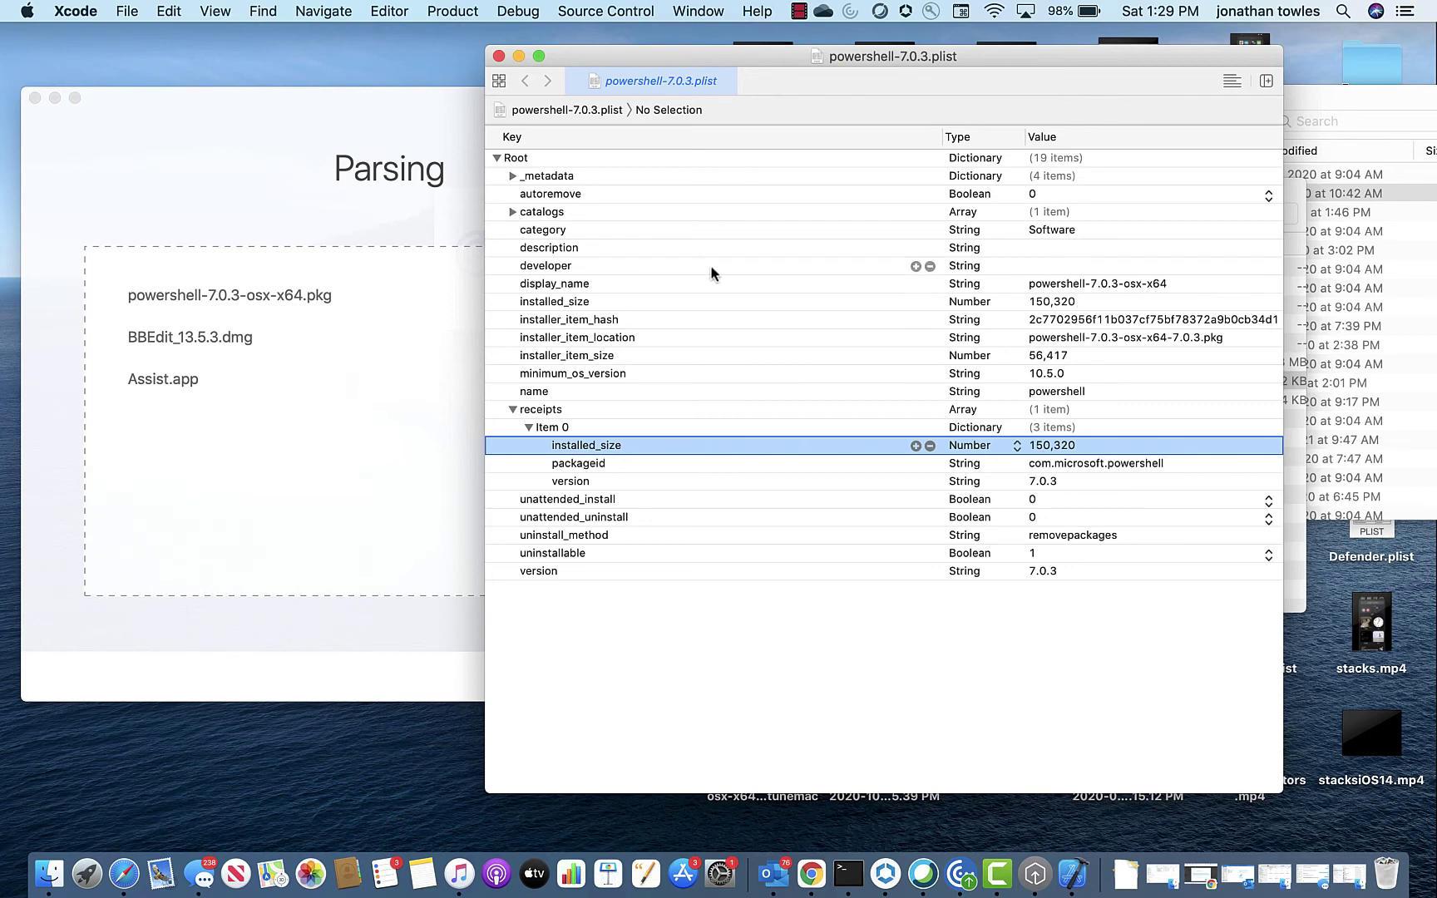
left_click(510, 212)
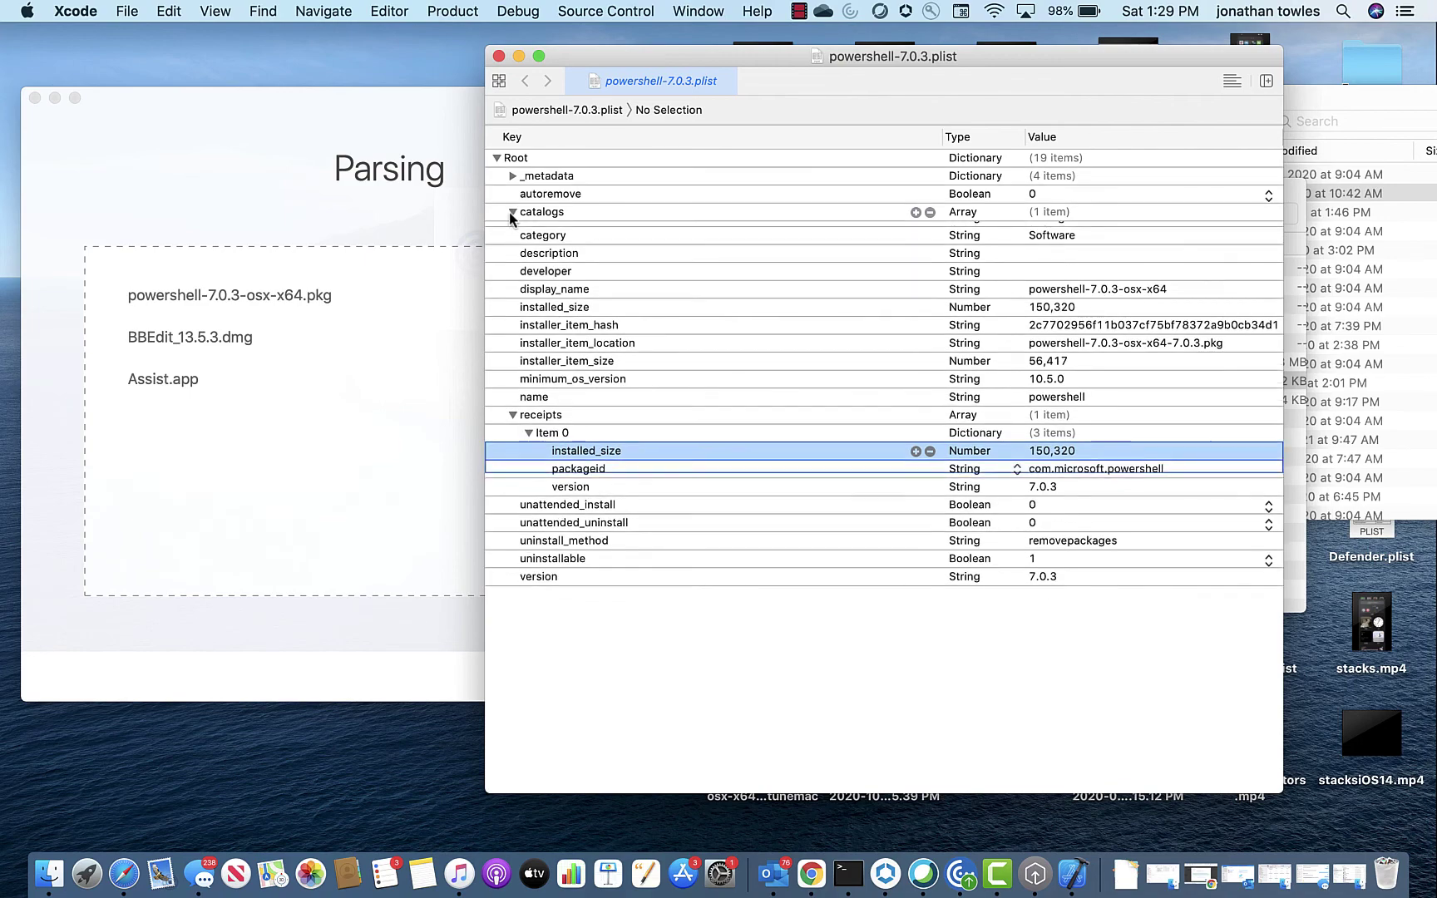
left_click(513, 176)
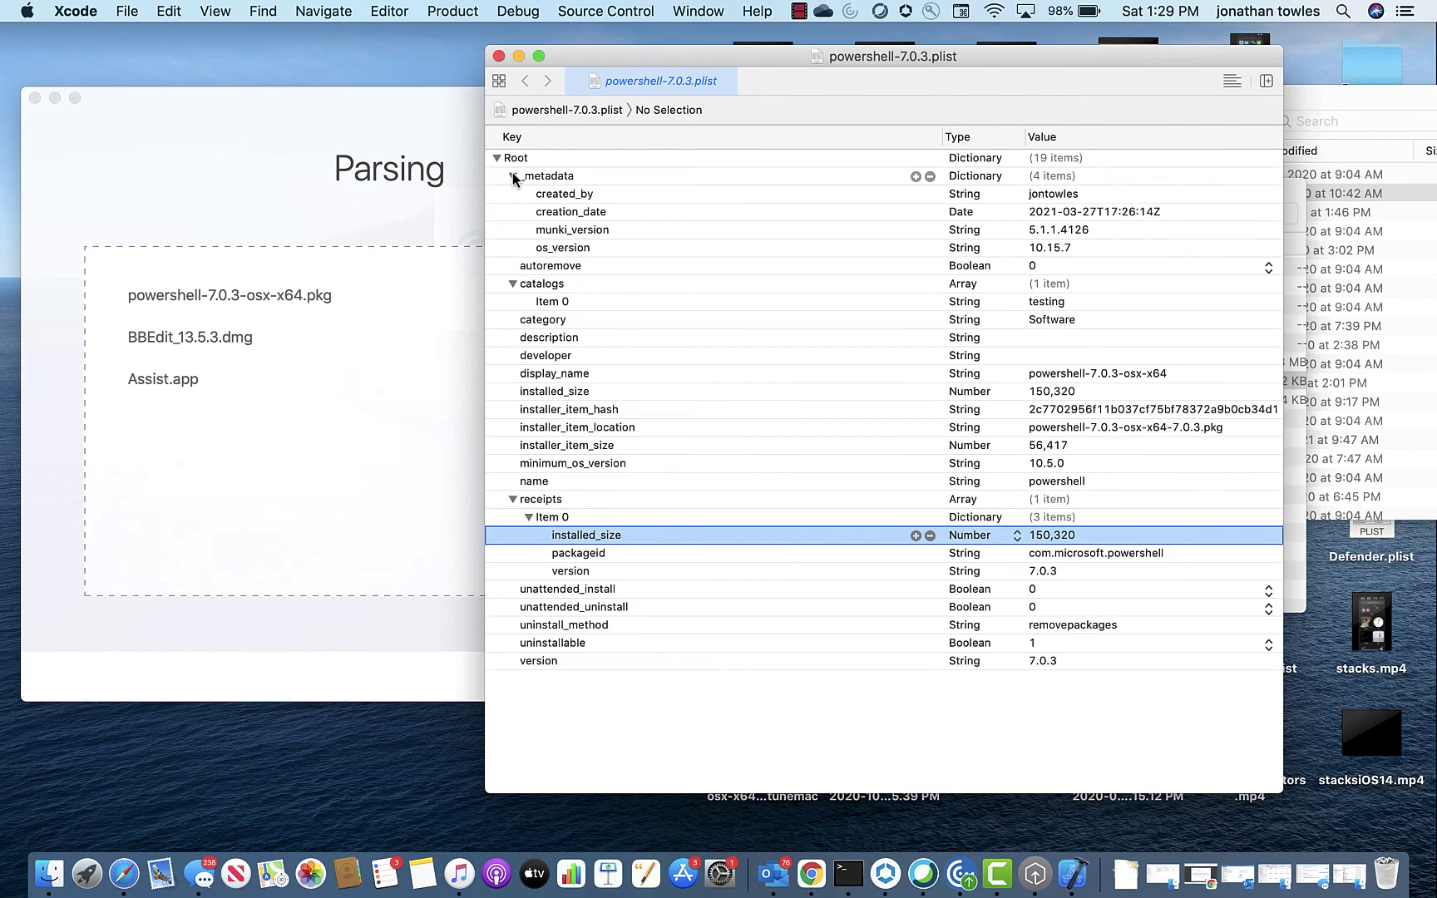